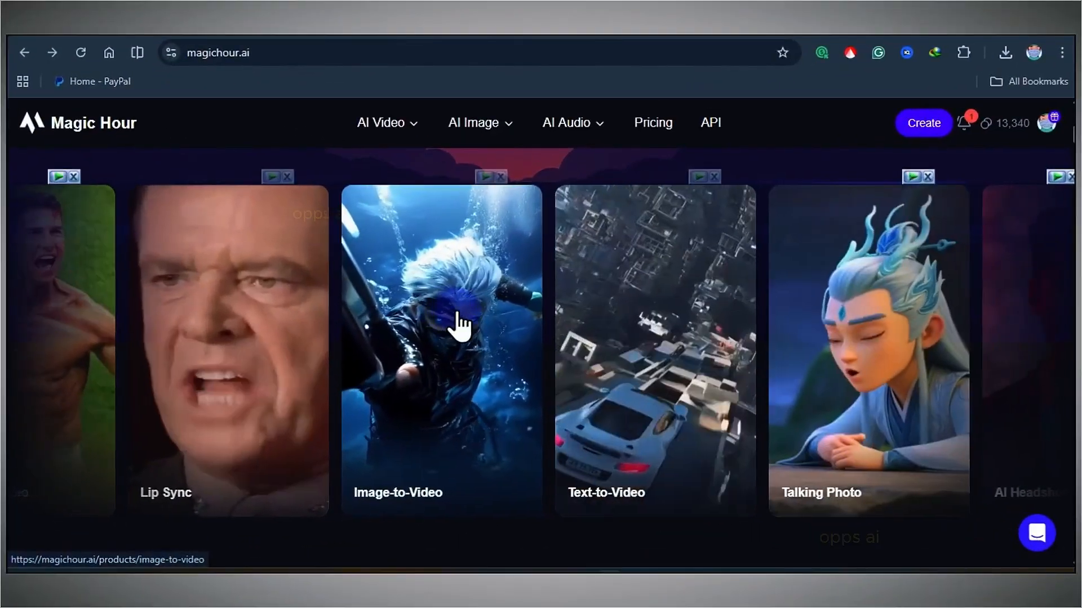
# Scroll through the Magic Hour homepage to review its featured AI tools.
pyautogui.scroll(8, 540, 338)
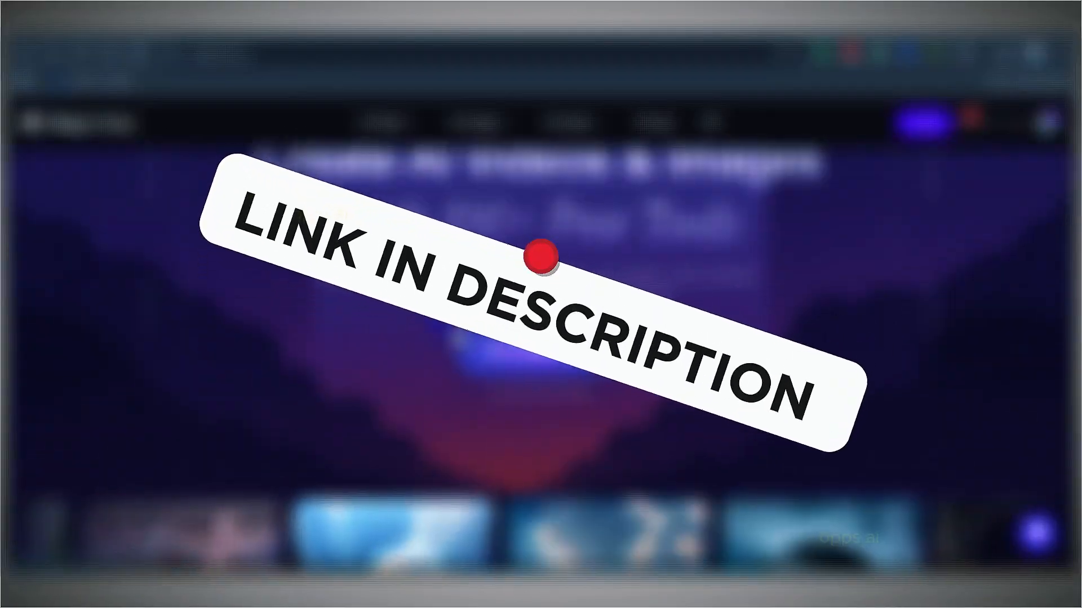
pyautogui.scroll(-8, 348, 357)
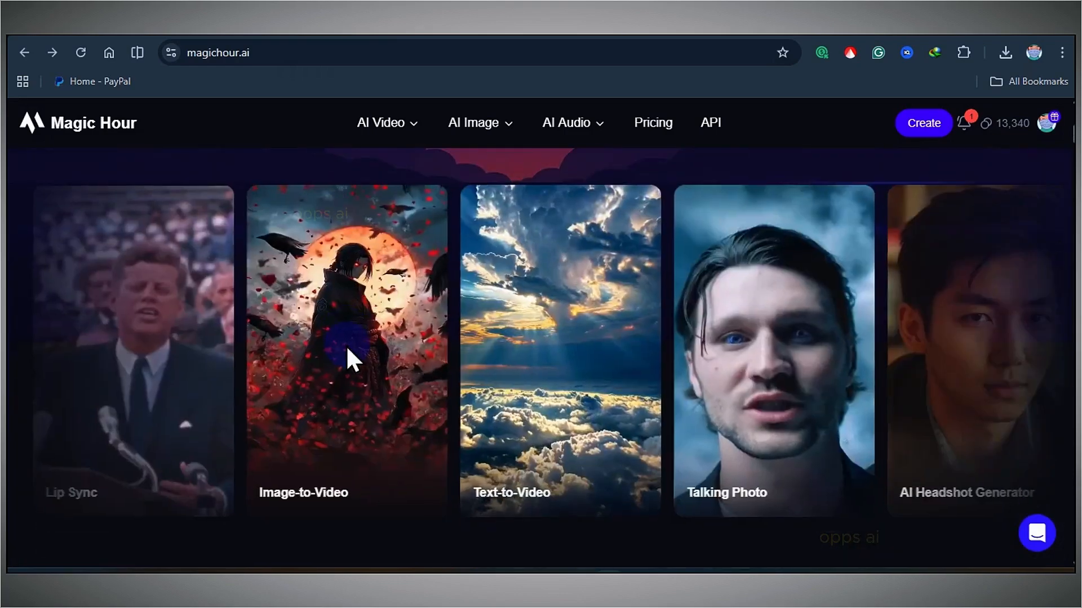
pyautogui.scroll(-10, 348, 354)
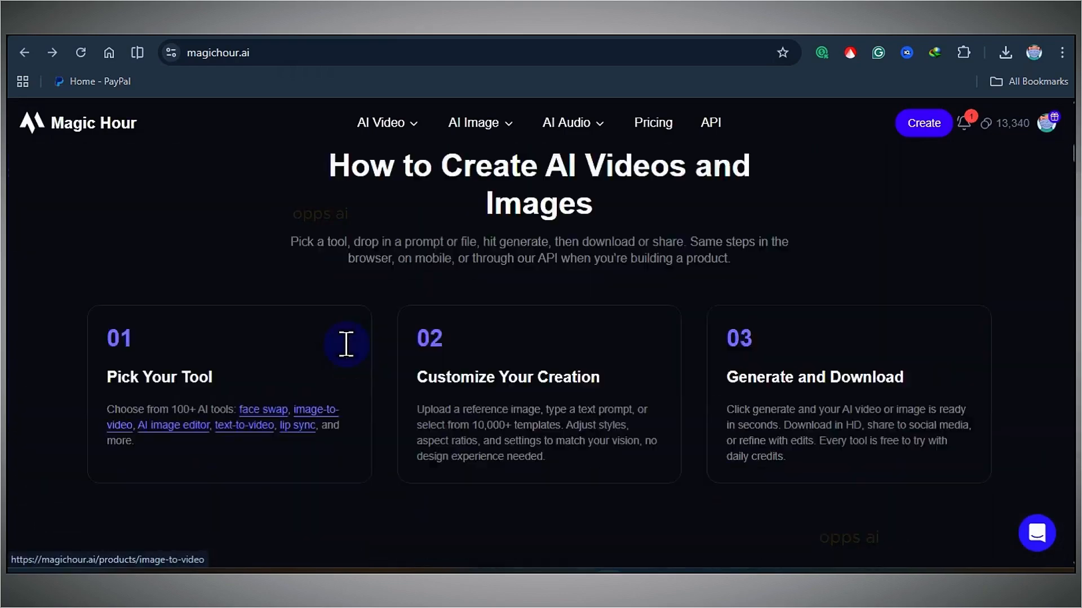
pyautogui.scroll(15, 346, 345)
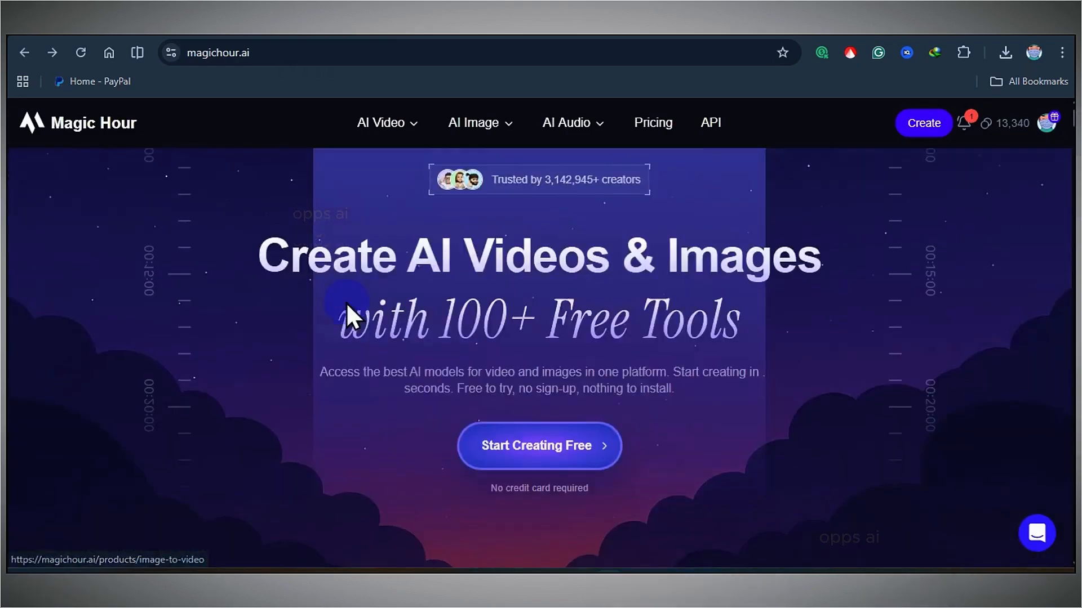
# Open the account menu and go to the Explore creation dashboard.
pyautogui.click(1050, 127)
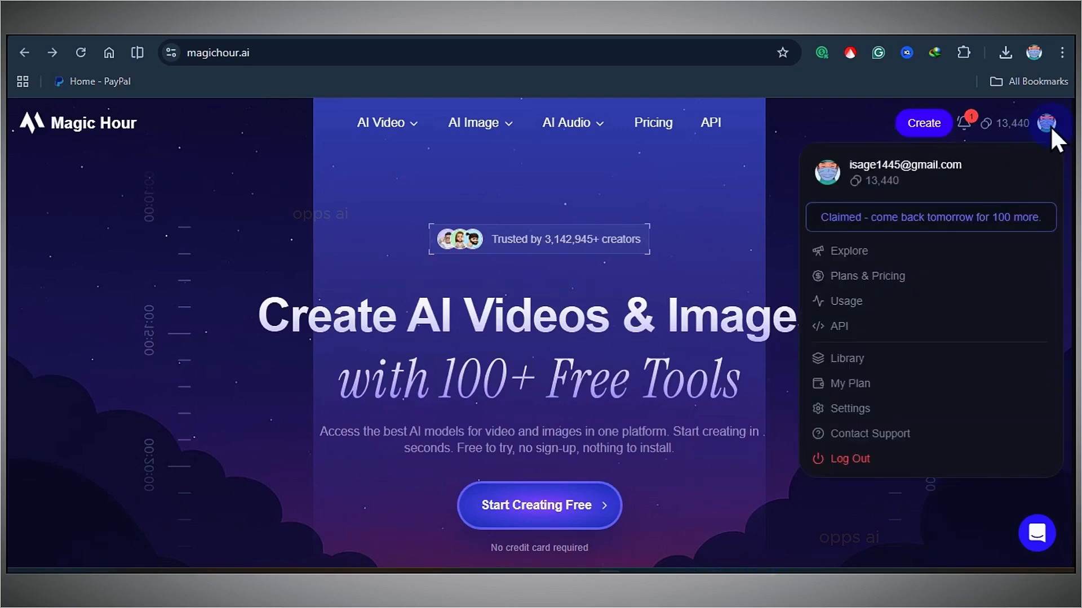
pyautogui.click(1050, 126)
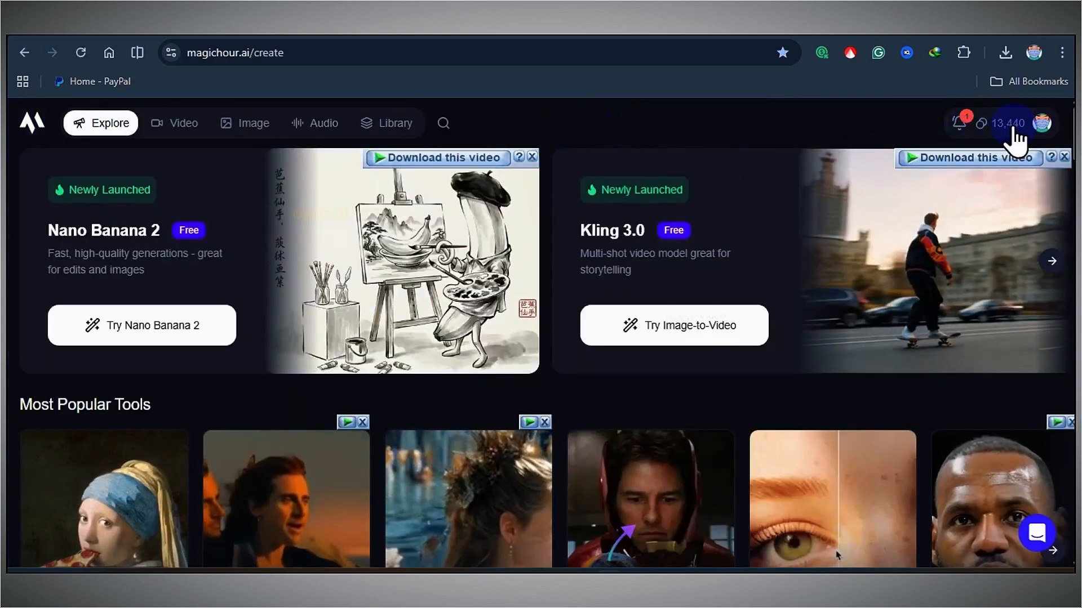
pyautogui.click(1039, 131)
pyautogui.click(1039, 131)
pyautogui.click(1038, 131)
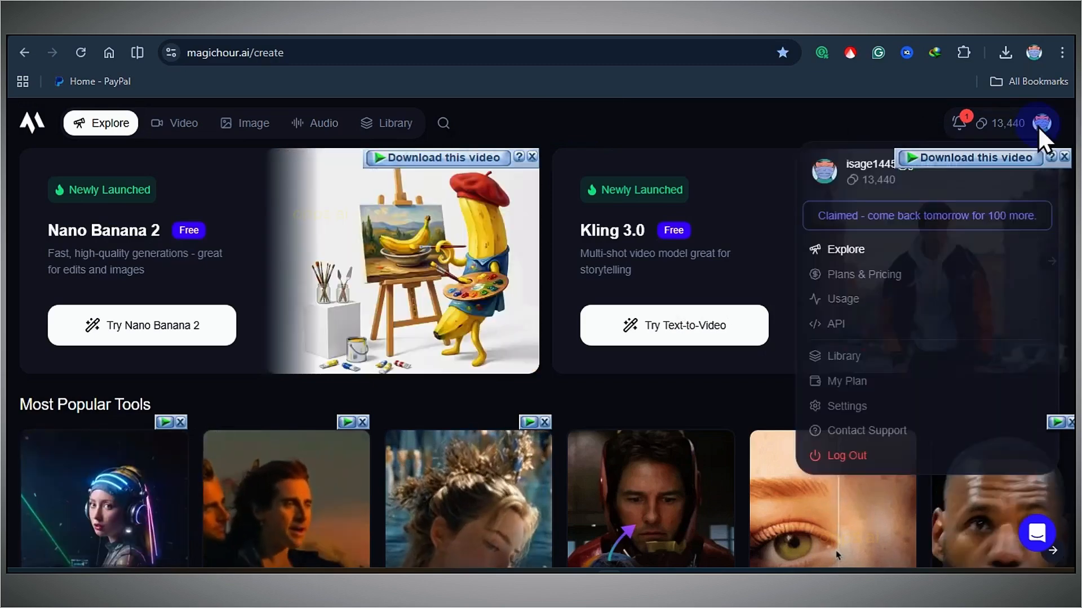
pyautogui.click(1038, 130)
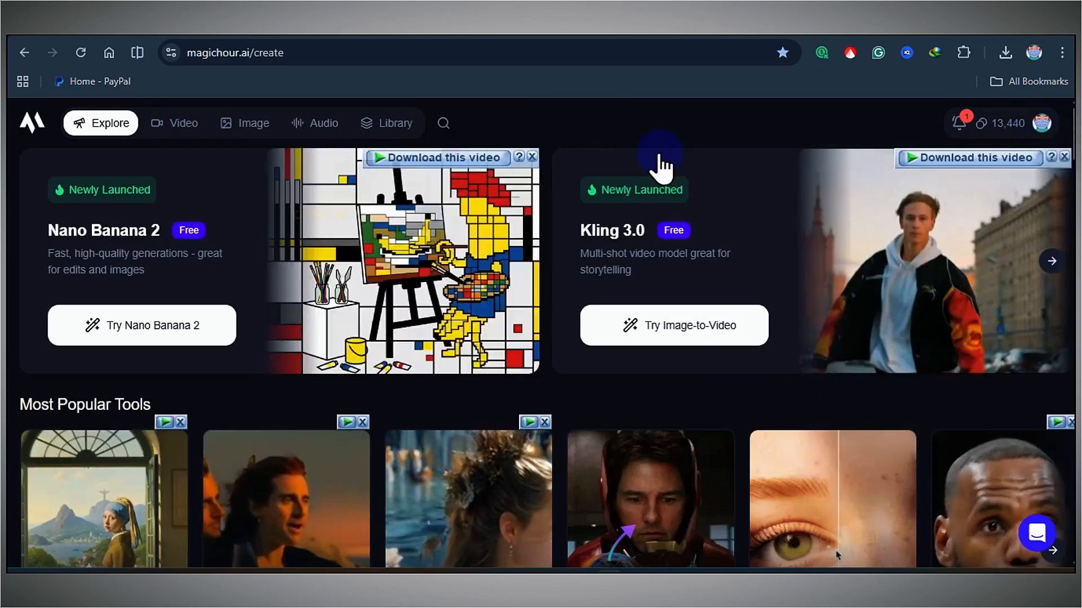
# Scroll through the Explore page's video, image and audio tools and the template gallery.
pyautogui.scroll(-5, 383, 195)
pyautogui.scroll(-15, 384, 194)
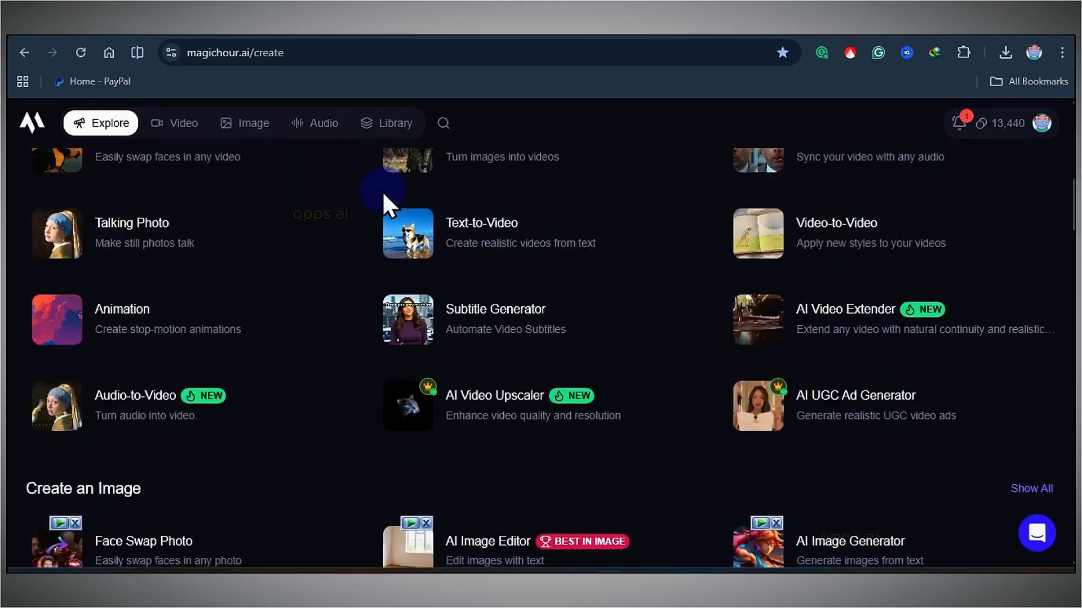
pyautogui.scroll(4, 451, 309)
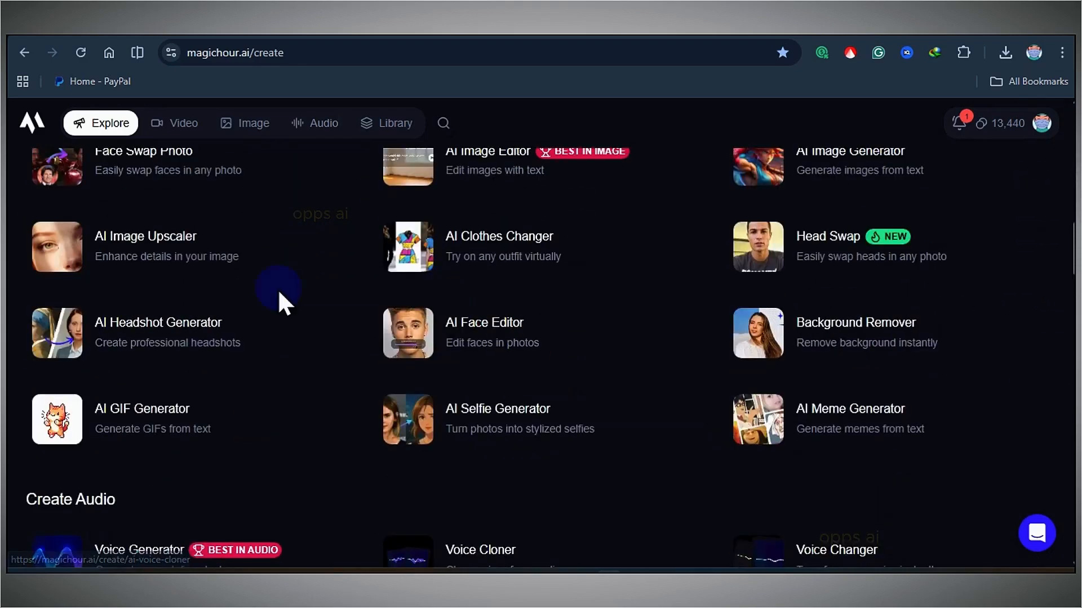
pyautogui.scroll(-4, 331, 270)
pyautogui.scroll(-4, 331, 270)
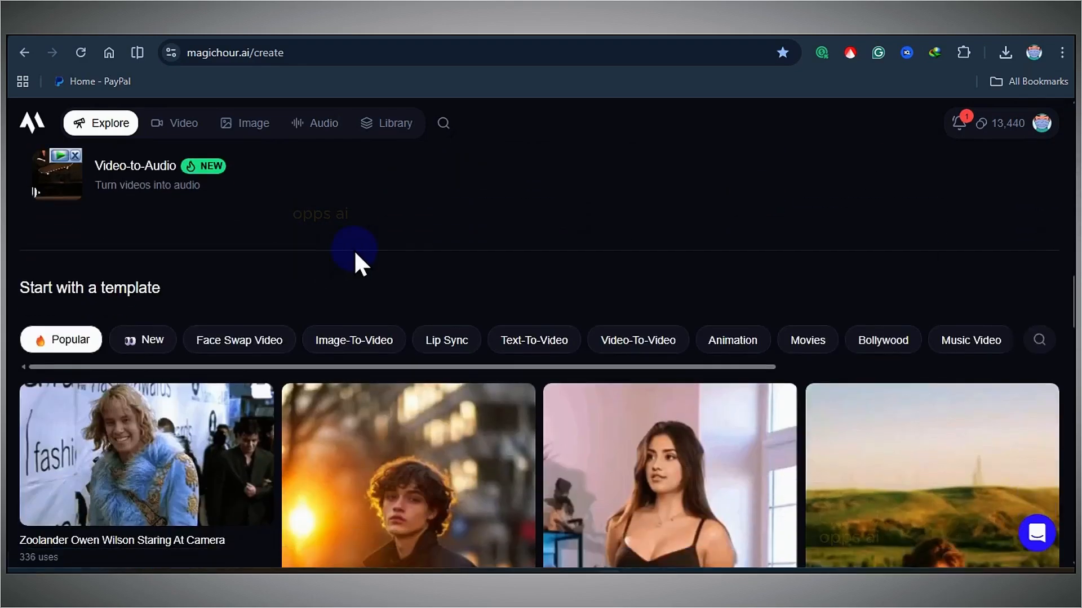
pyautogui.scroll(-7, 355, 261)
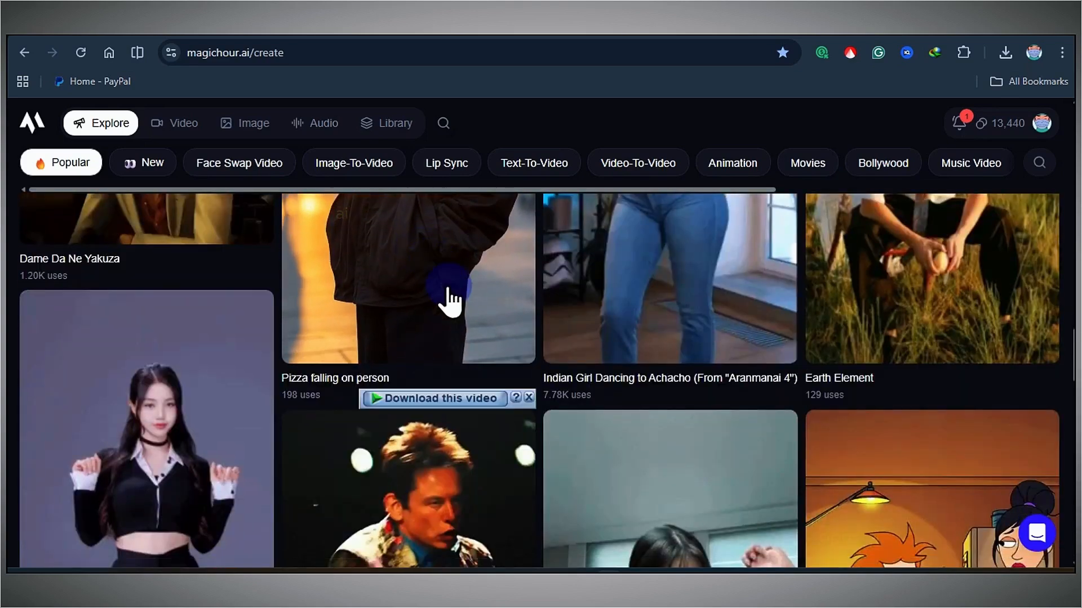
pyautogui.scroll(4, 447, 298)
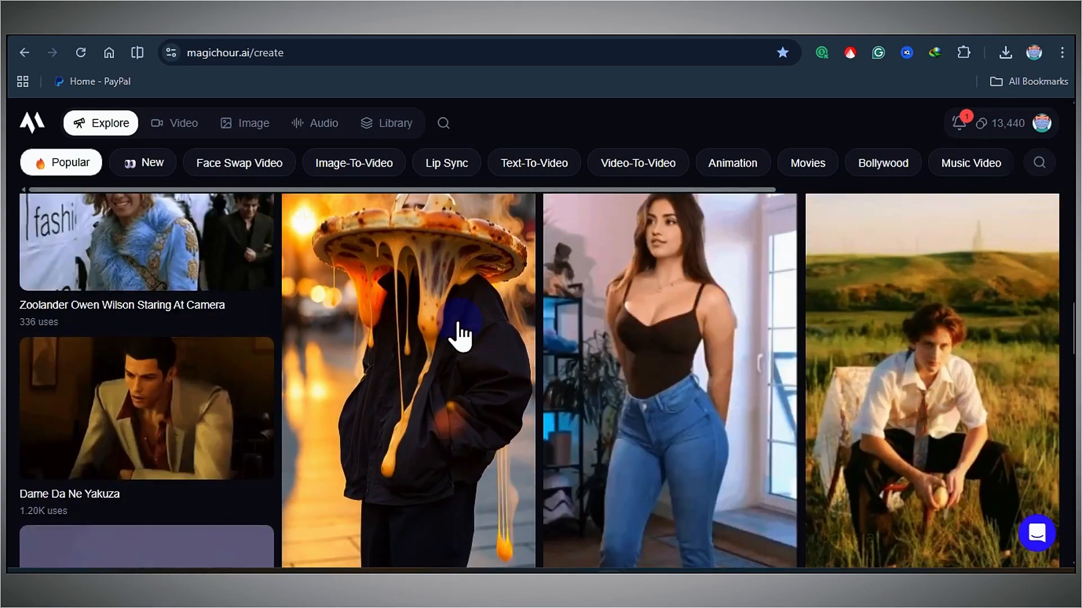
pyautogui.scroll(-3, 686, 360)
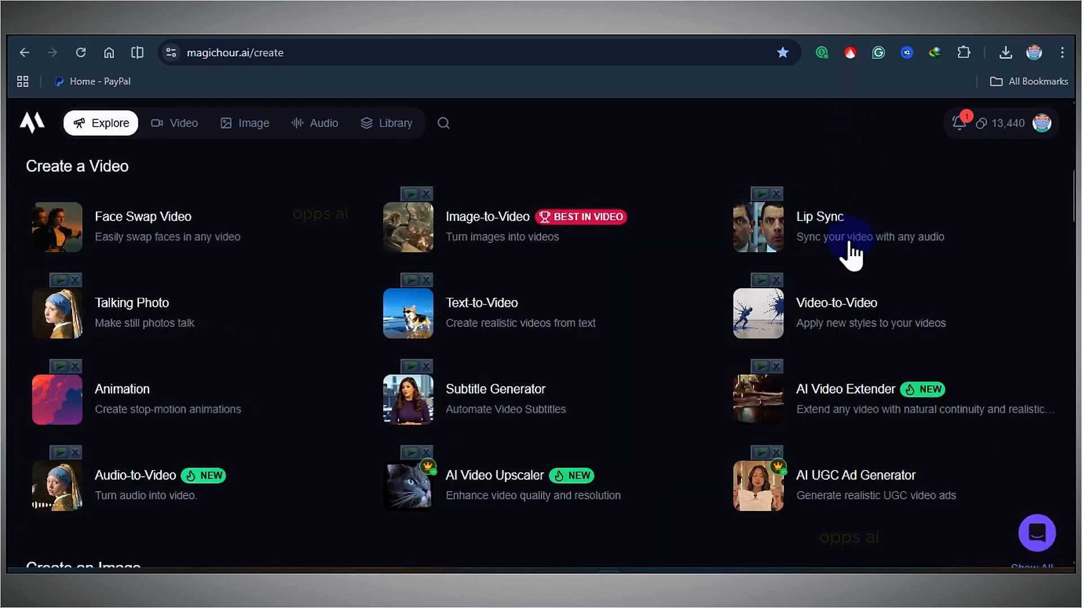
pyautogui.scroll(4, 840, 233)
pyautogui.scroll(4, 795, 228)
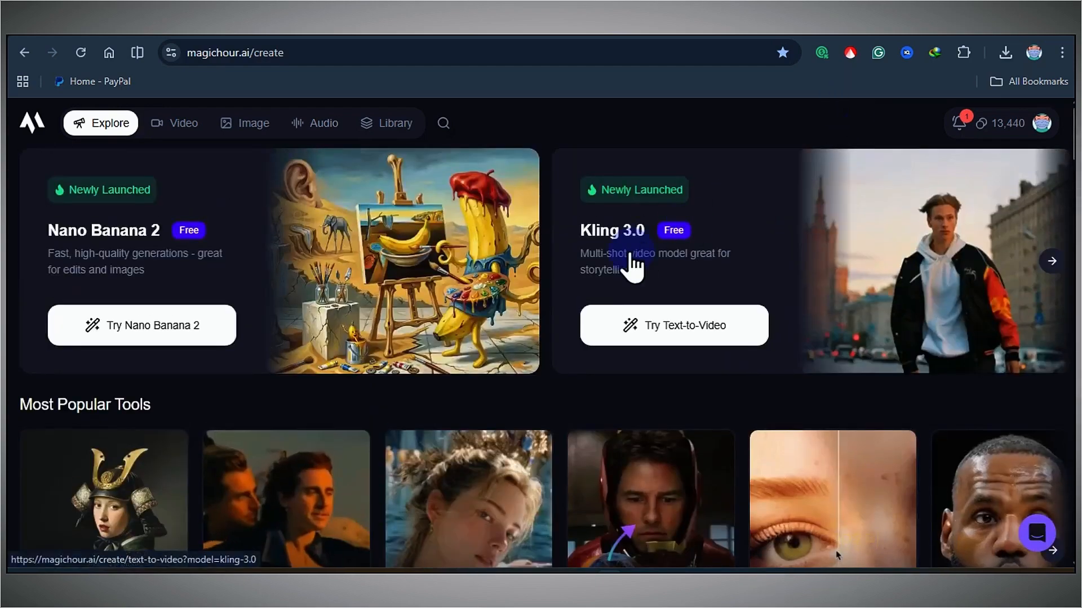
pyautogui.scroll(-15, 797, 261)
pyautogui.scroll(3, 868, 405)
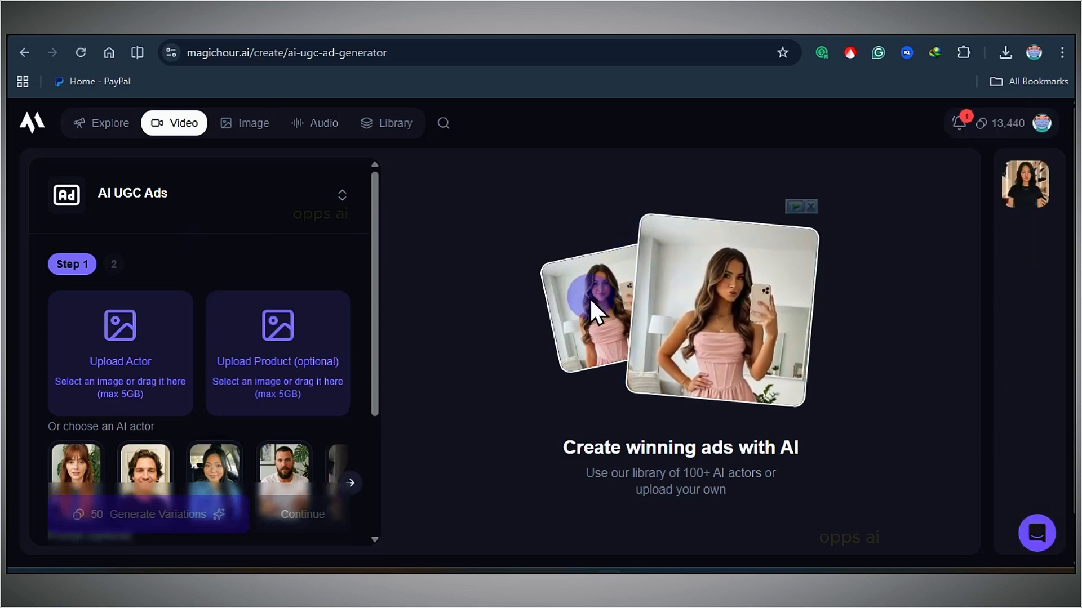
# Browse the AI UGC Ads tool's carousel of AI actors.
pyautogui.scroll(-1, 486, 299)
pyautogui.scroll(1, 428, 334)
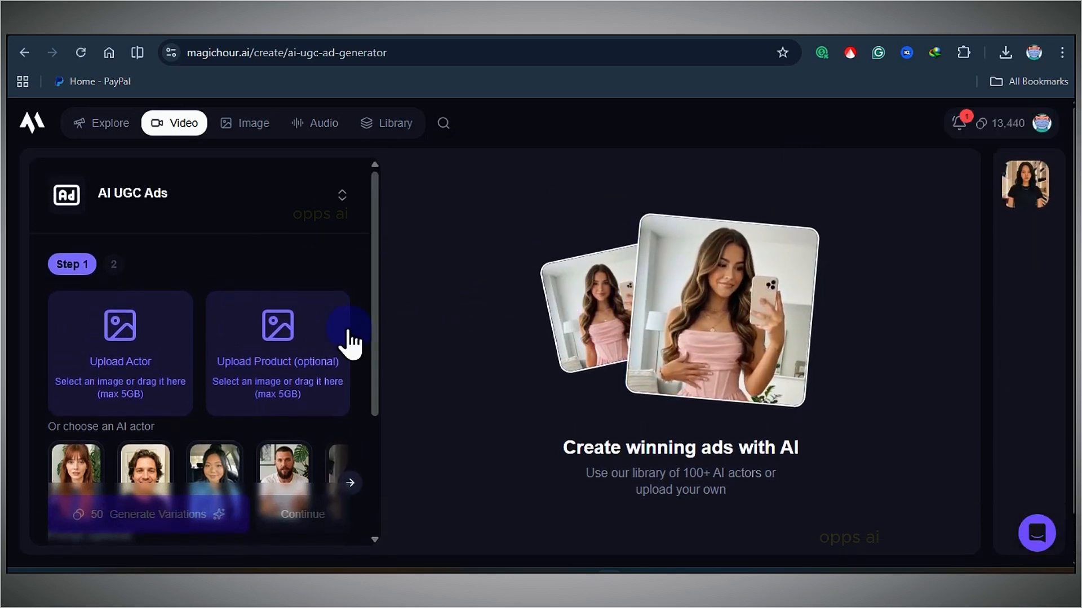
pyautogui.scroll(-2, 338, 445)
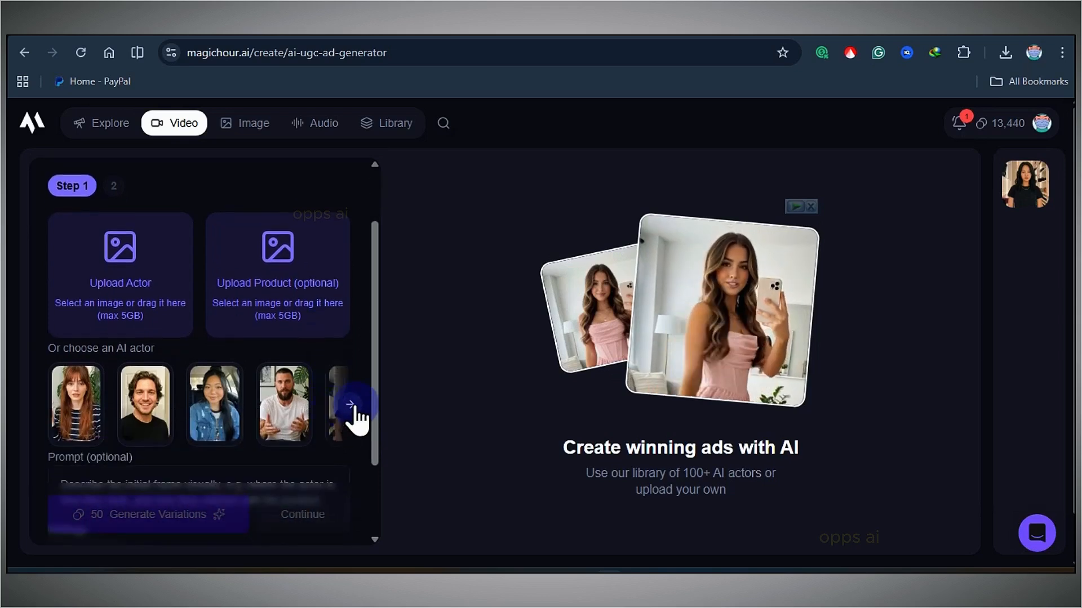
pyautogui.click(352, 415)
pyautogui.click(351, 414)
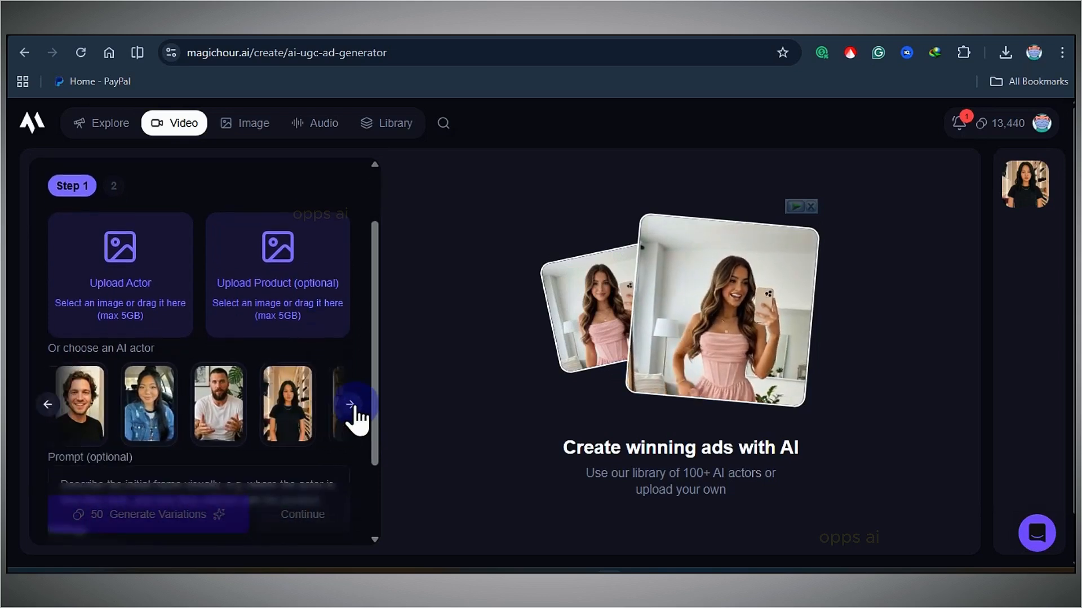
pyautogui.click(351, 414)
pyautogui.click(351, 414)
pyautogui.click(354, 409)
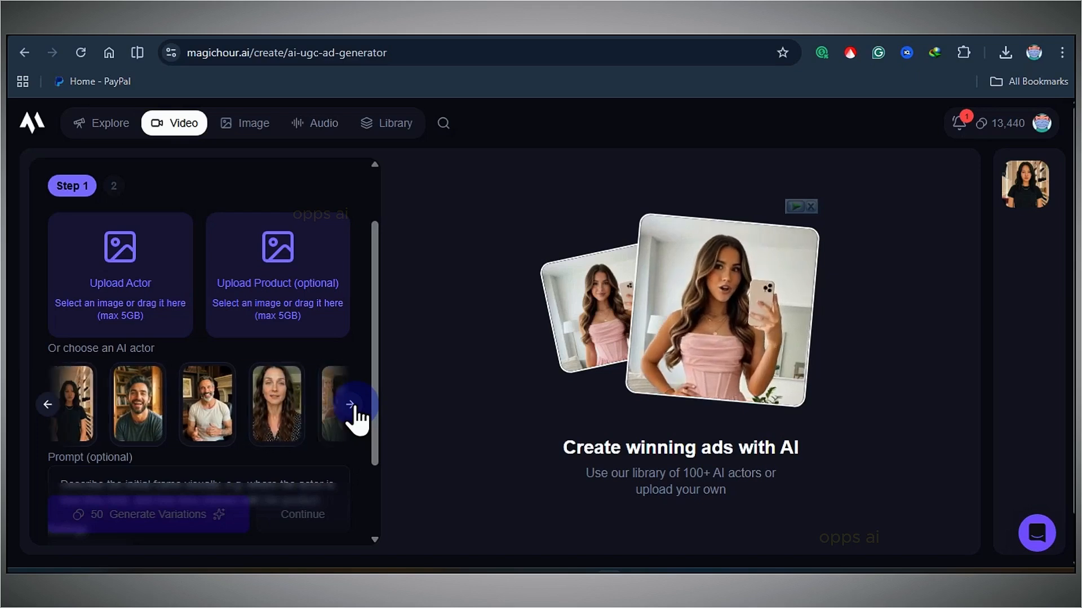
pyautogui.click(354, 409)
pyautogui.click(354, 409)
pyautogui.click(354, 409)
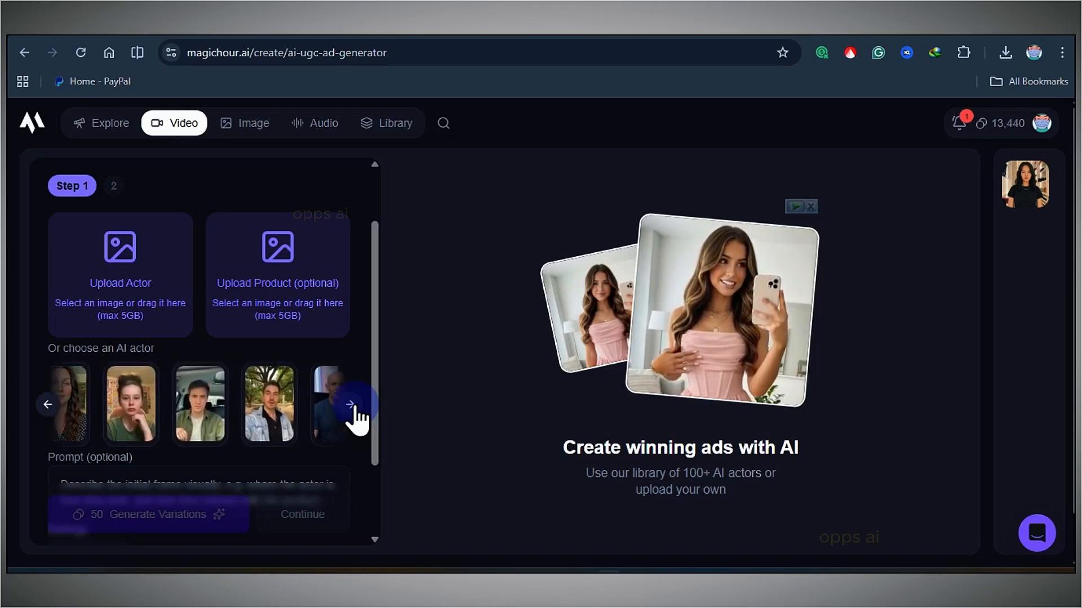
pyautogui.click(354, 409)
pyautogui.click(353, 408)
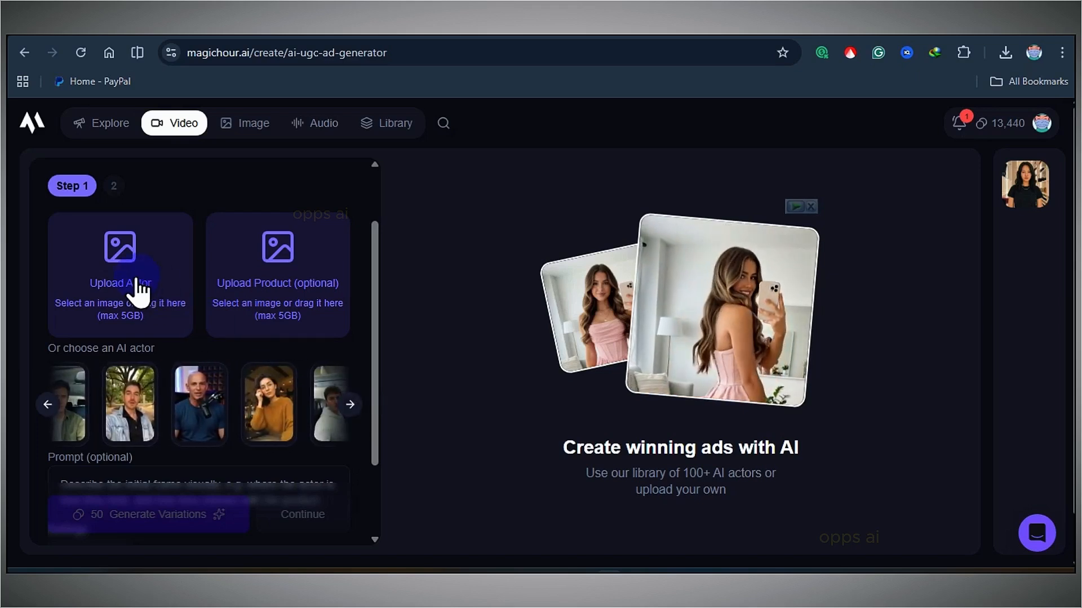
pyautogui.click(354, 409)
pyautogui.click(354, 409)
pyautogui.click(353, 409)
pyautogui.click(354, 409)
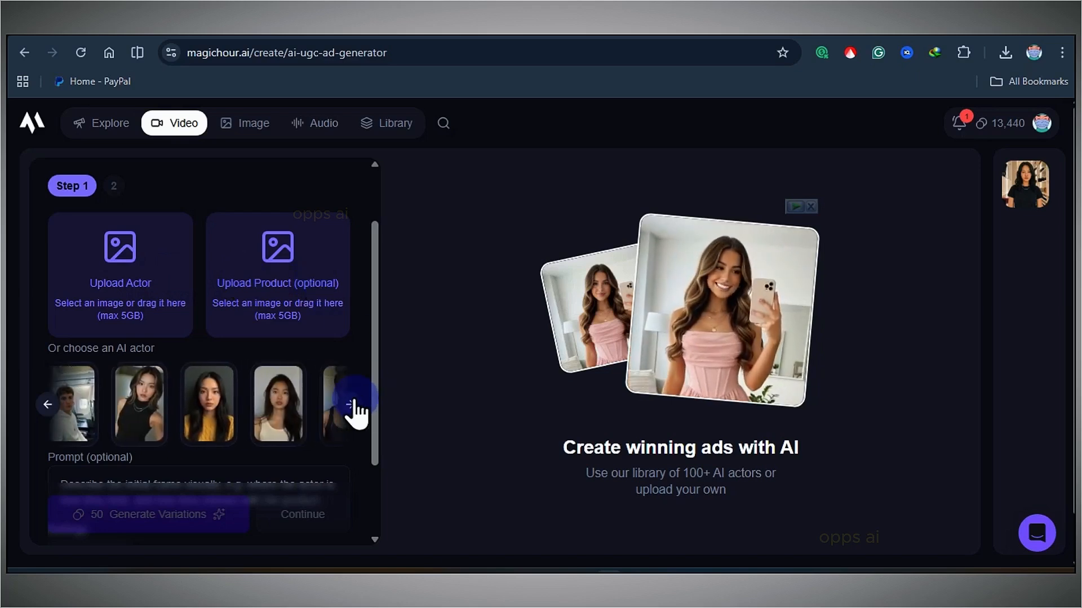
pyautogui.click(354, 409)
pyautogui.scroll(-2, 321, 404)
pyautogui.scroll(4, 289, 391)
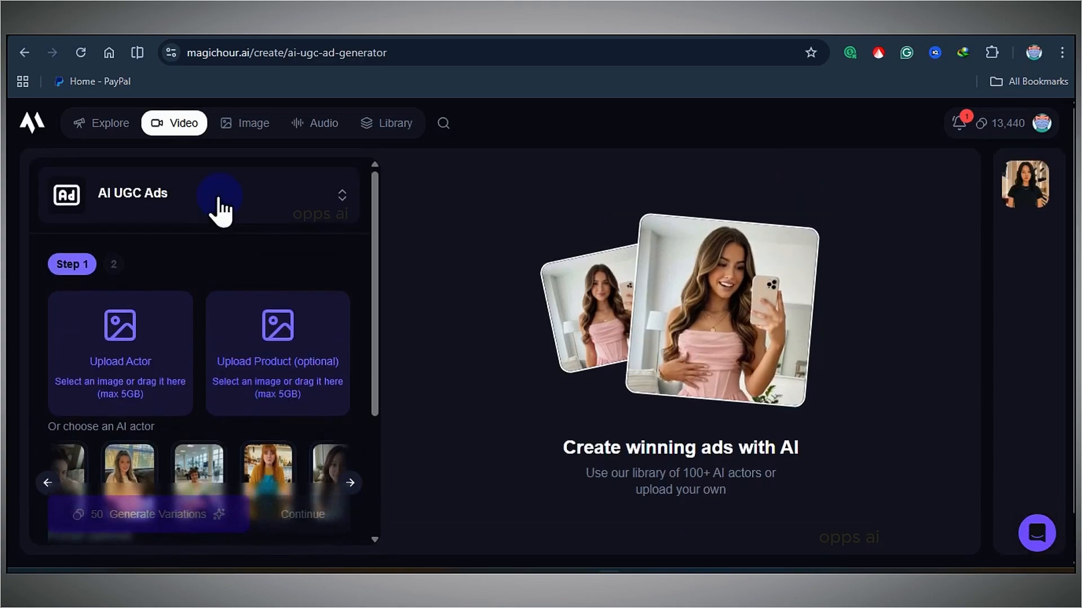
# Switch the tool to AI Image Generator from the tool list.
pyautogui.click(220, 208)
pyautogui.scroll(-5, 209, 389)
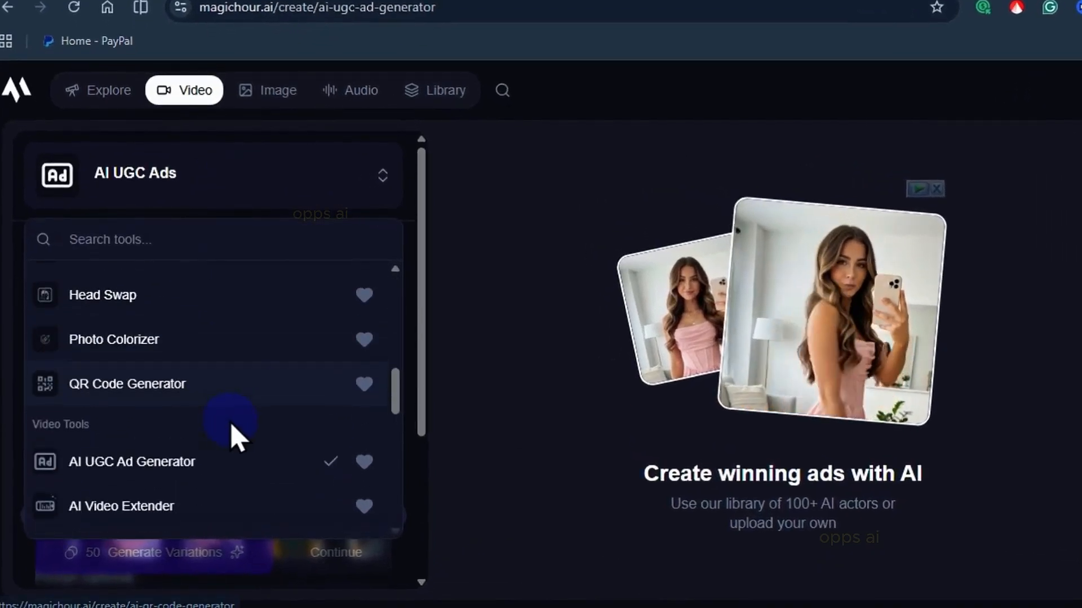
pyautogui.scroll(3, 234, 438)
pyautogui.scroll(-5, 234, 438)
pyautogui.scroll(3, 234, 438)
pyautogui.scroll(3, 236, 439)
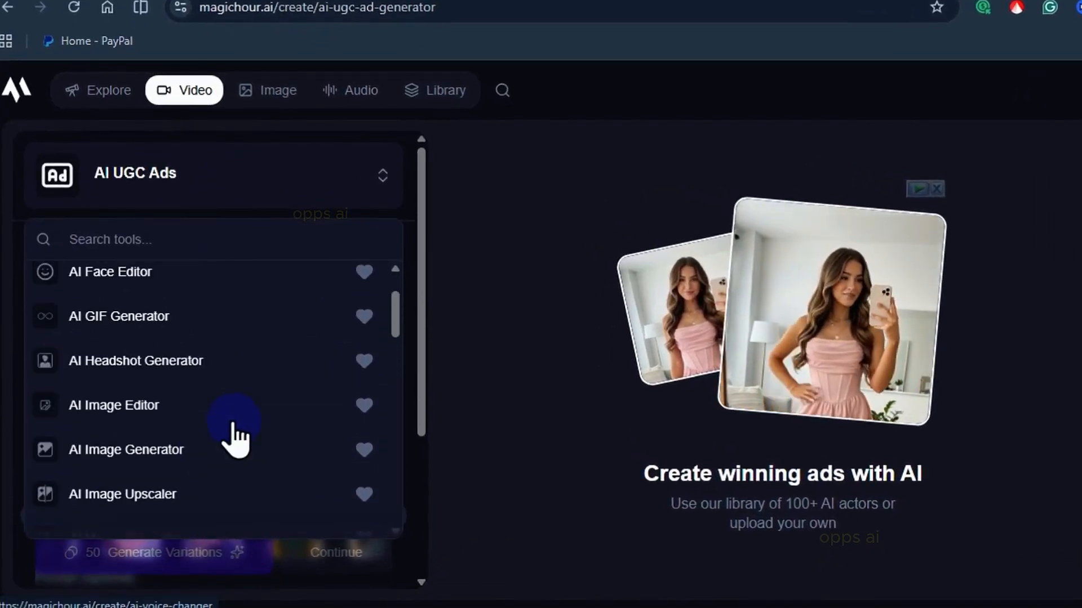
pyautogui.scroll(2, 236, 439)
pyautogui.scroll(-4, 236, 416)
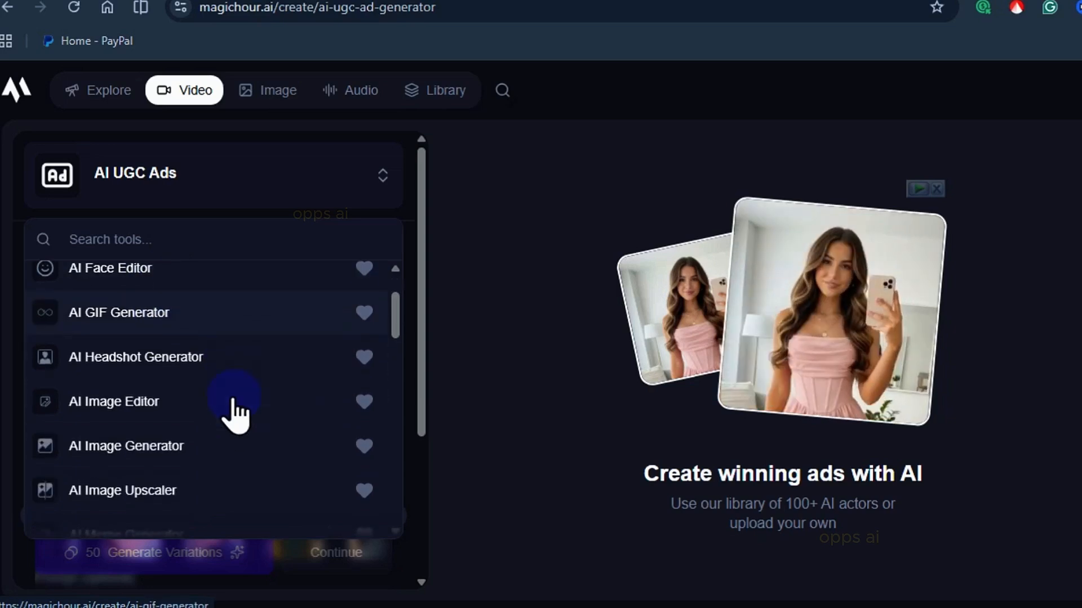
pyautogui.scroll(2, 157, 442)
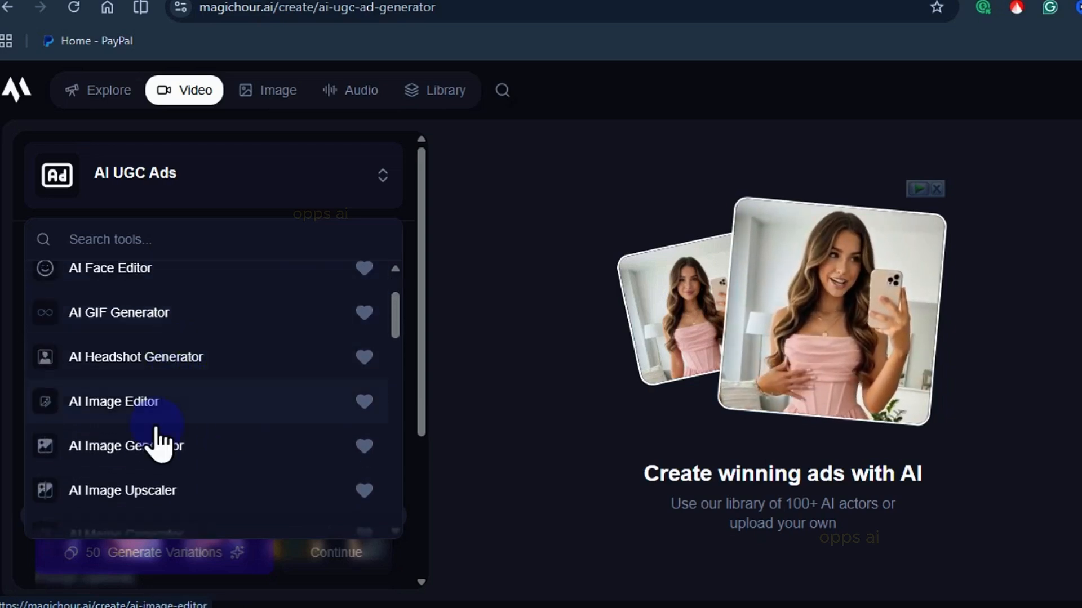
pyautogui.click(159, 457)
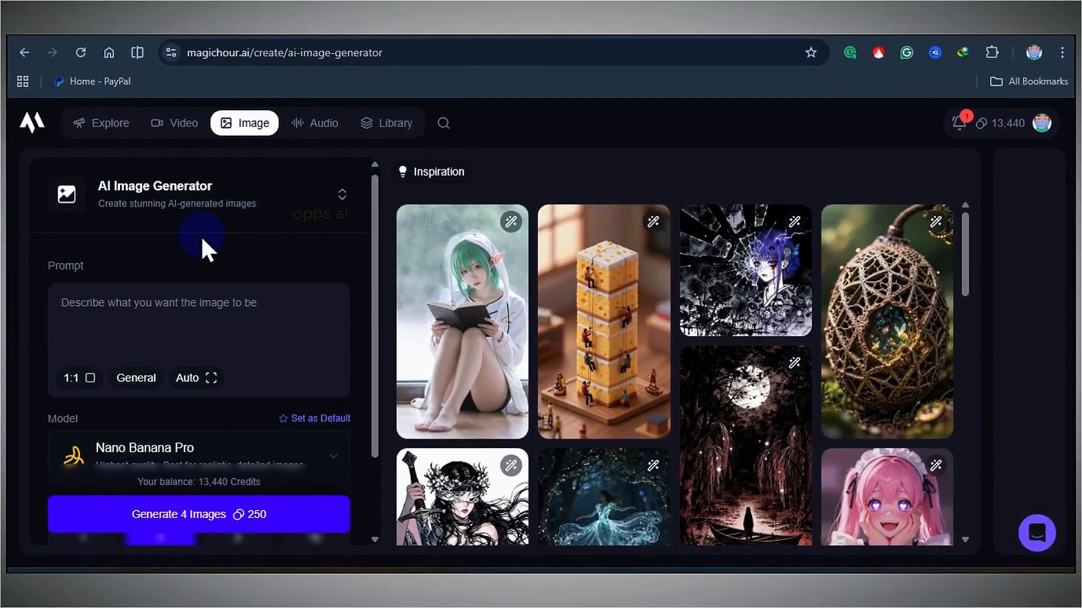
# Copy the sample AI influencer prompt from ChatGPT and paste it into the image generator's prompt field.
pyautogui.scroll(-1, 201, 235)
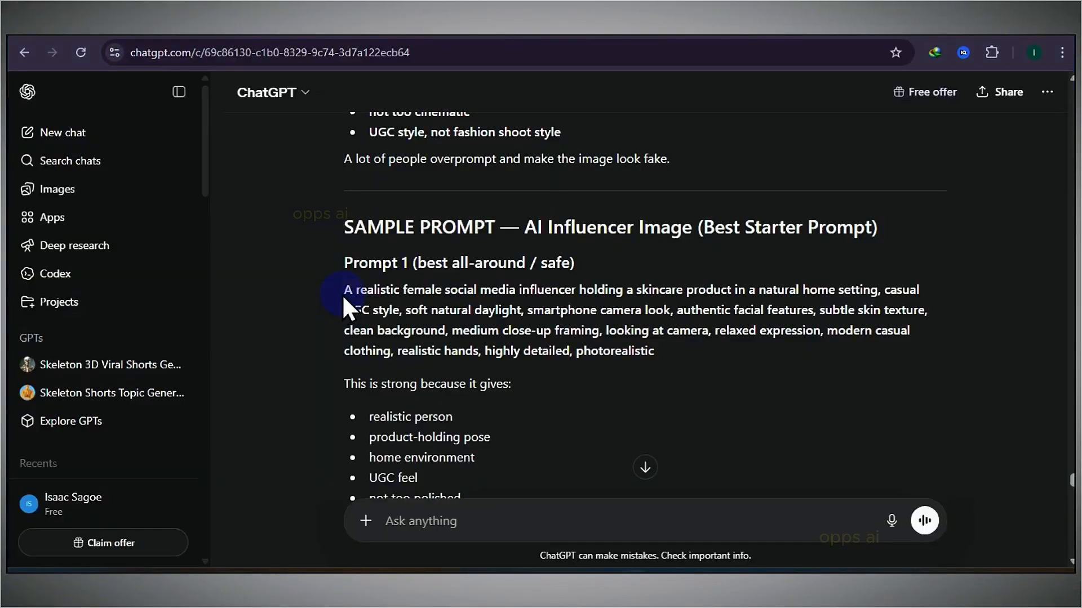
pyautogui.moveTo(346, 290); pyautogui.dragTo(644, 354)
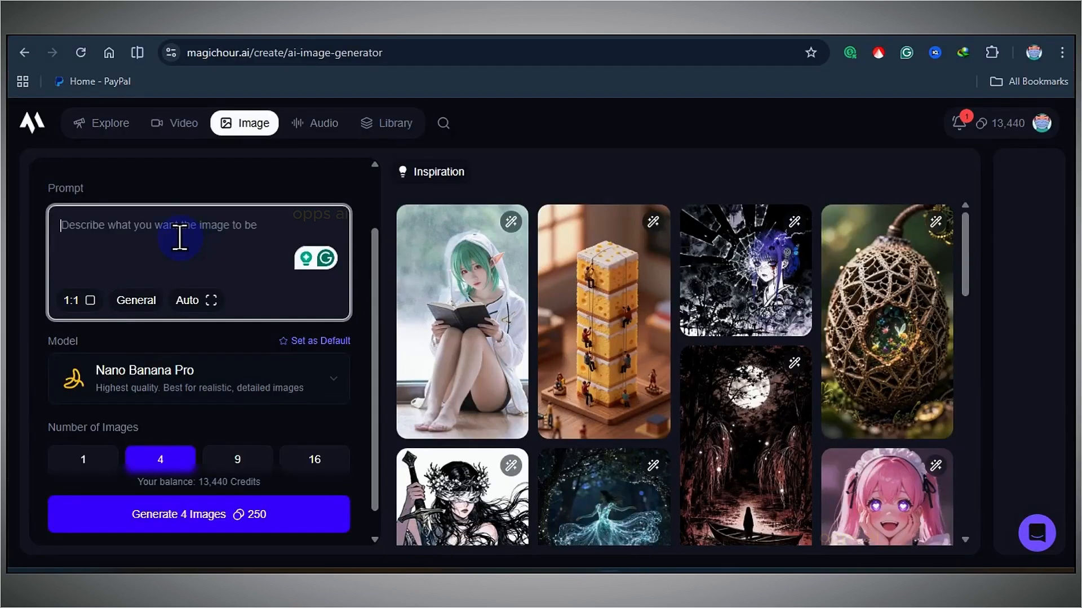
pyautogui.hotkey('ctrl', 'v')
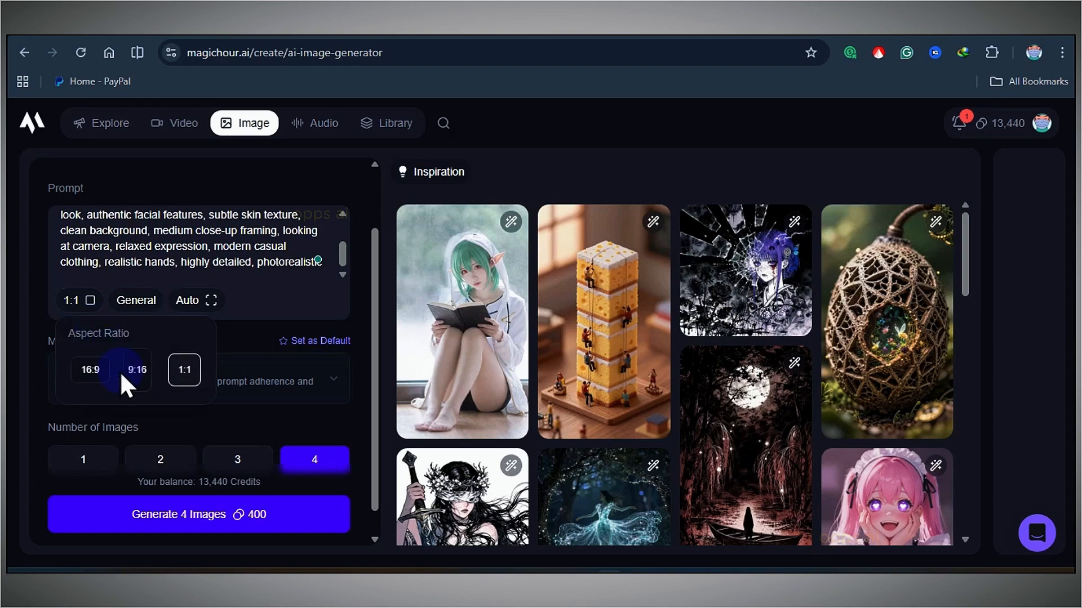
# Set the image aspect ratio to 9:16 and the resolution to 2K.
pyautogui.click(145, 312)
pyautogui.click(175, 302)
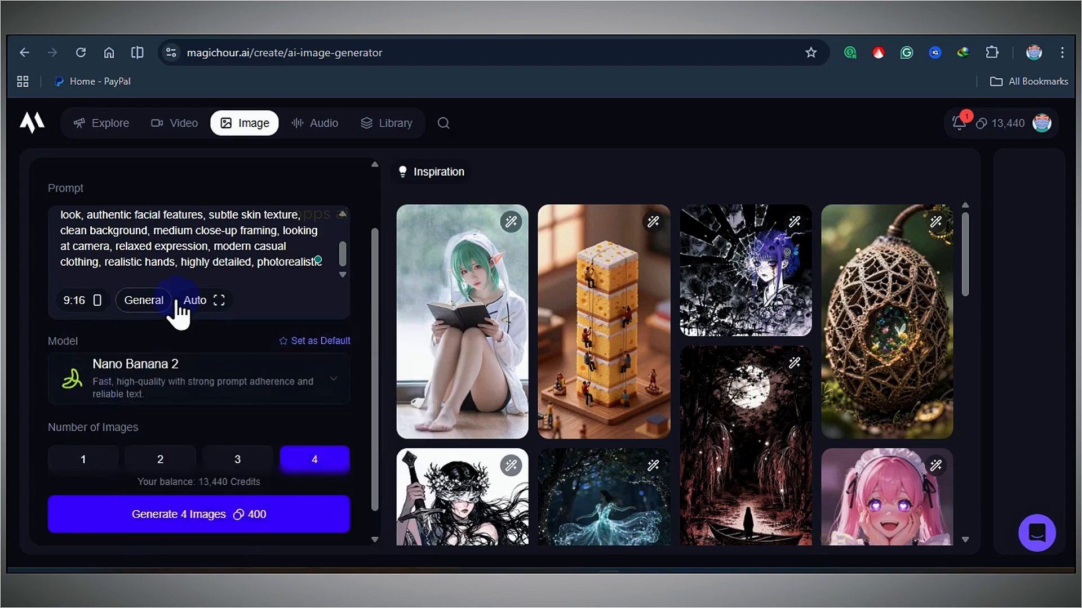
# Choose Nano Banana 2 as the image generation model.
pyautogui.click(242, 394)
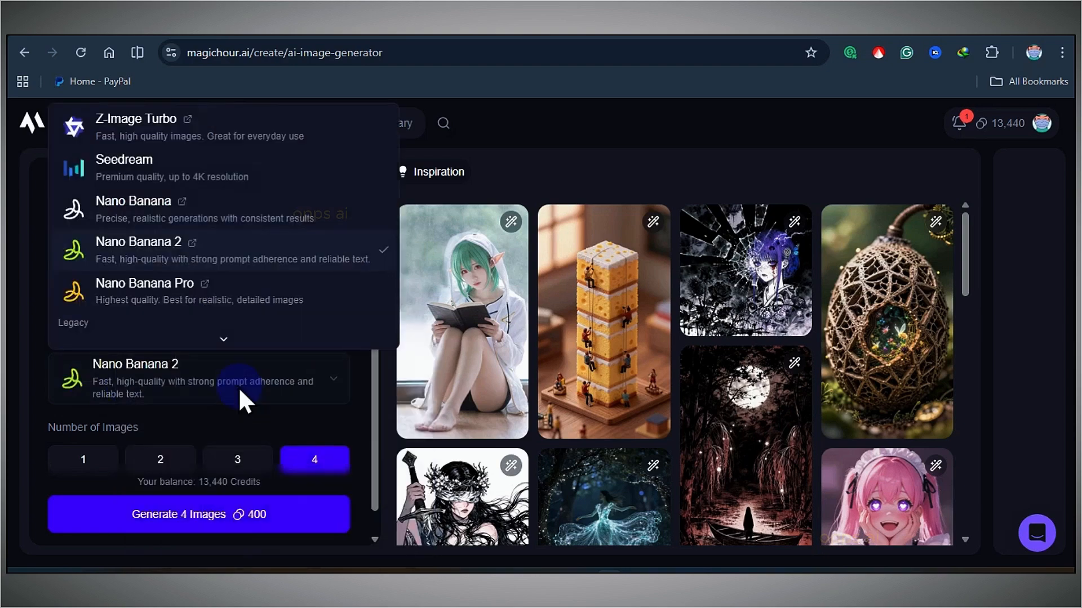
pyautogui.click(107, 250)
pyautogui.scroll(-1, 240, 422)
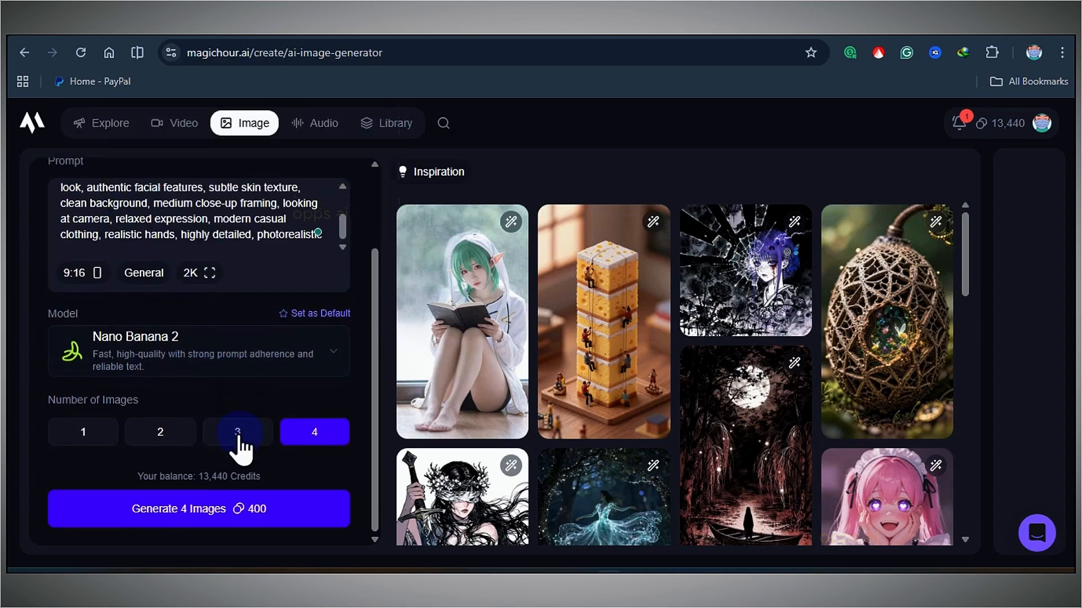
# Set the number of images to 3 and generate the images from the prompt.
pyautogui.scroll(2, 241, 394)
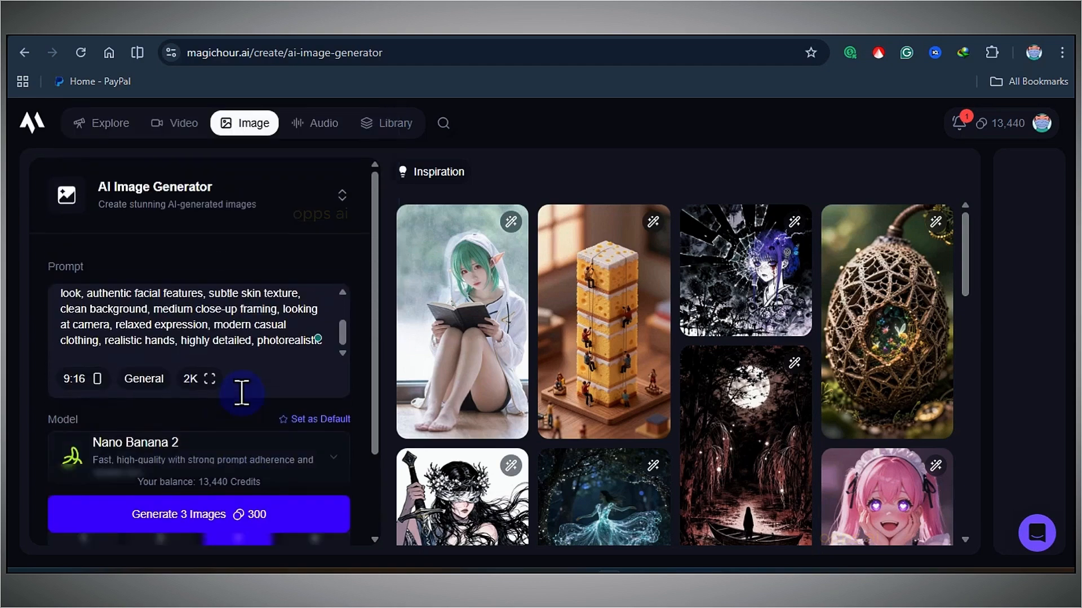
pyautogui.scroll(-2, 242, 394)
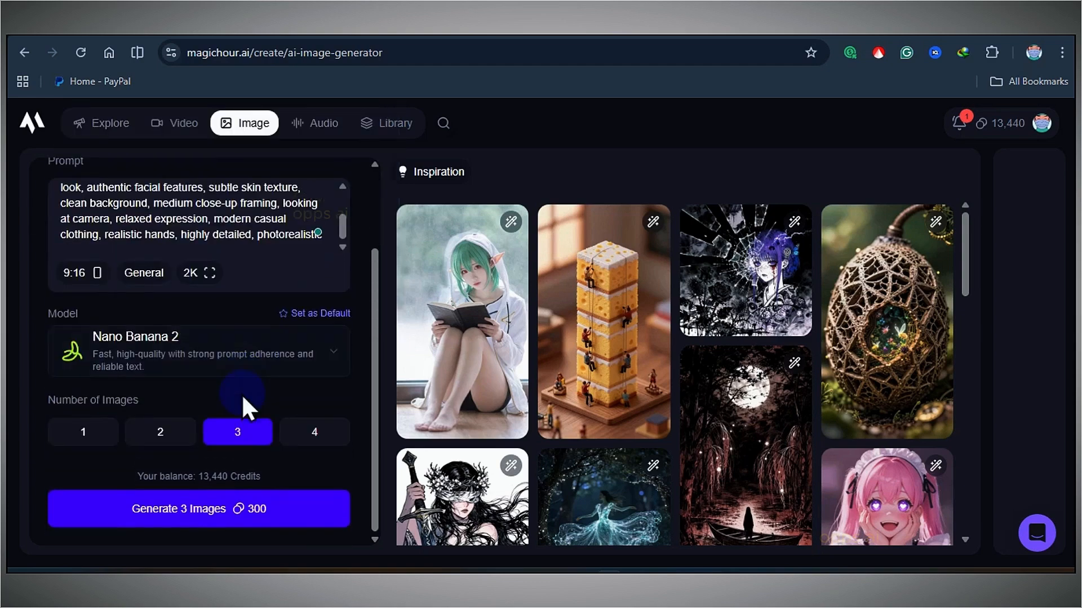
pyautogui.click(263, 519)
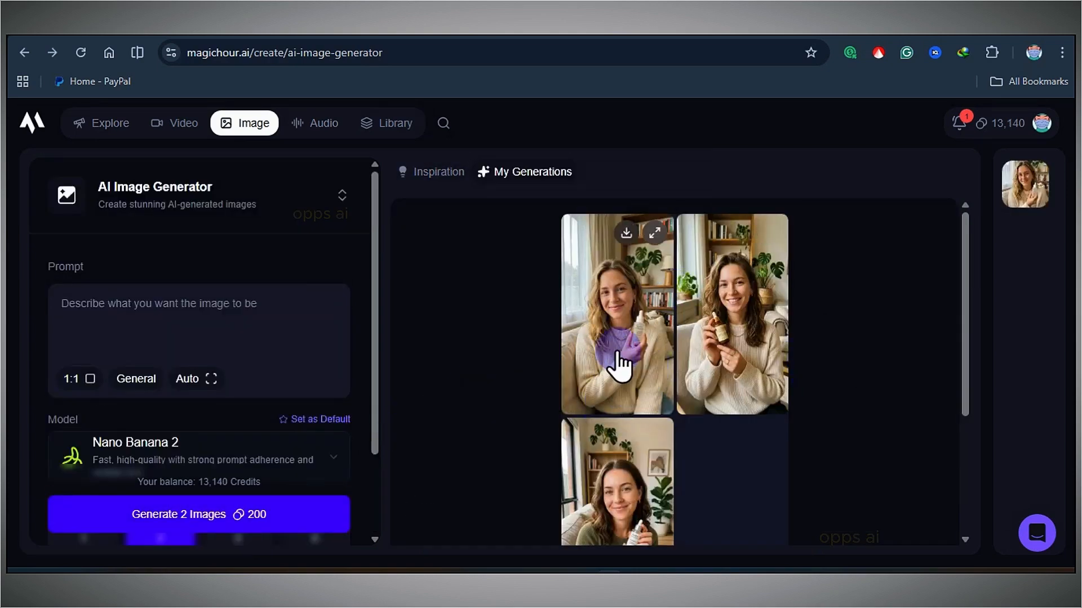
# Open the generated images, compare the three variations, and send the second one to the image editor.
pyautogui.click(628, 310)
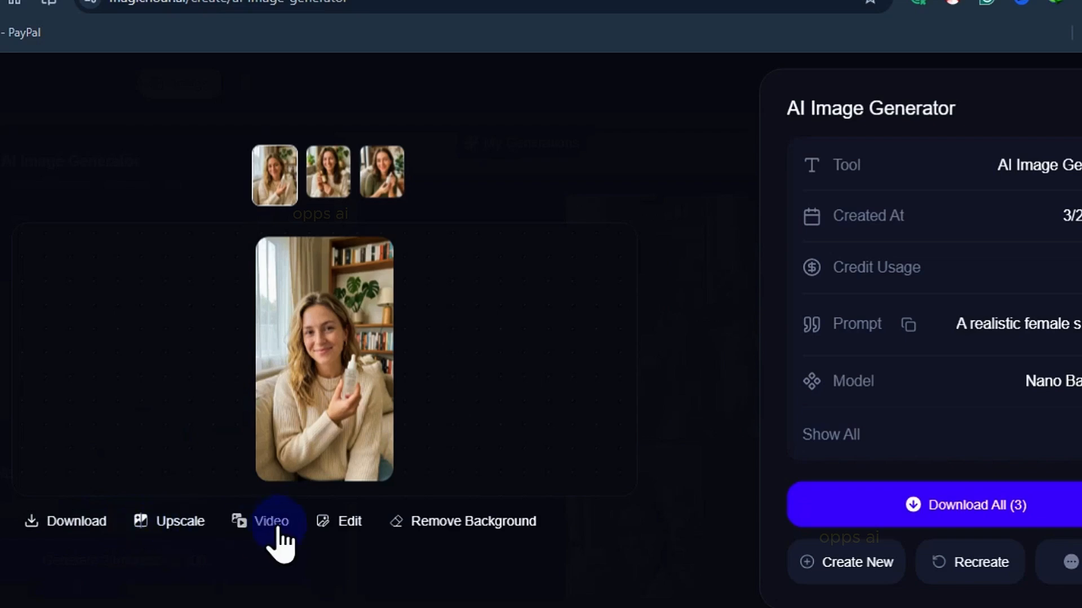
pyautogui.click(327, 180)
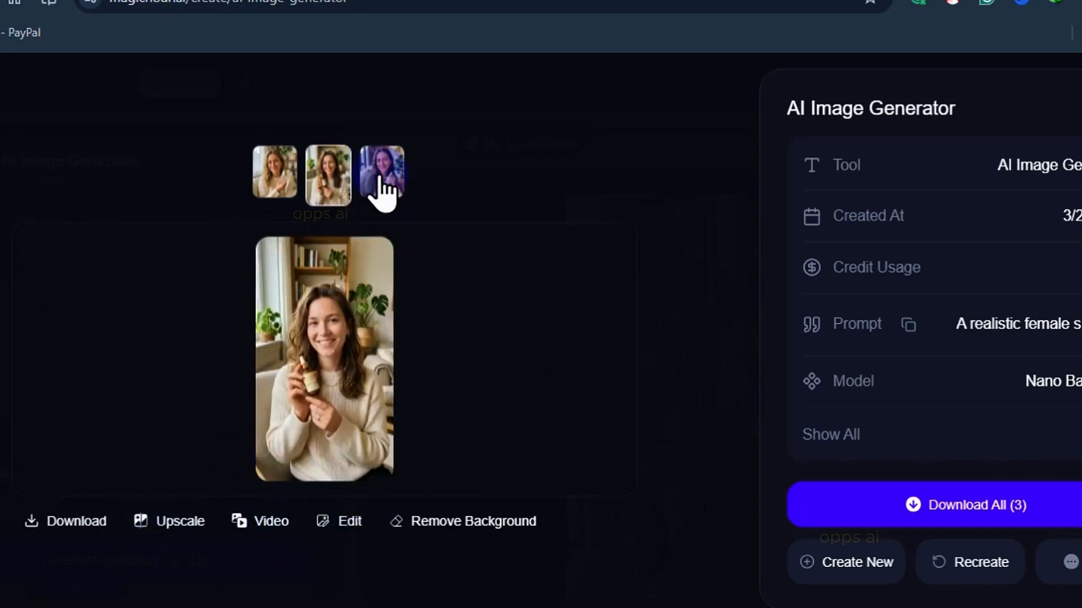
pyautogui.click(383, 193)
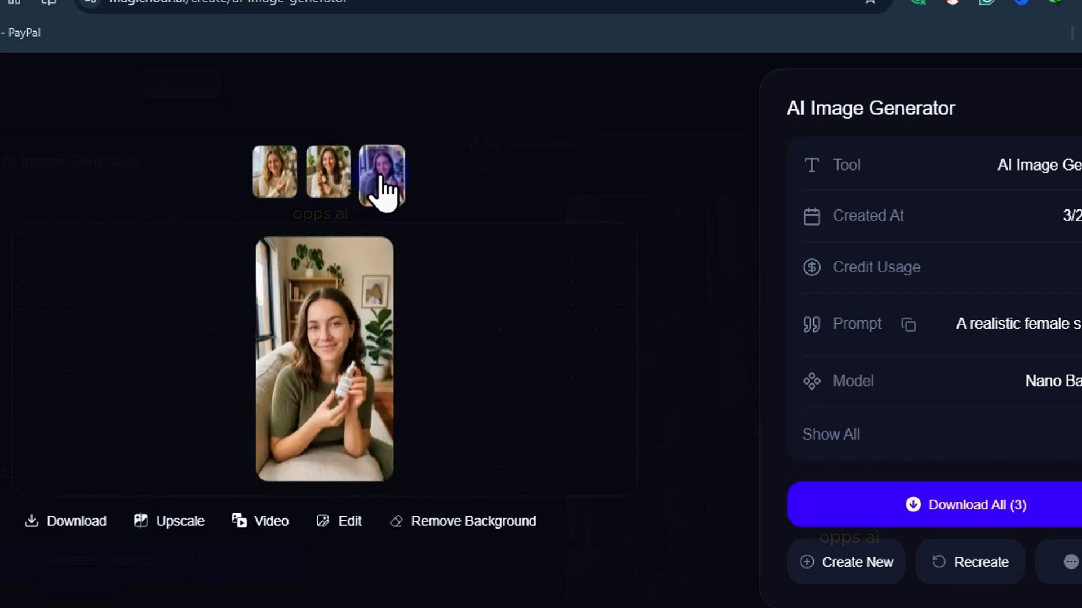
pyautogui.click(341, 191)
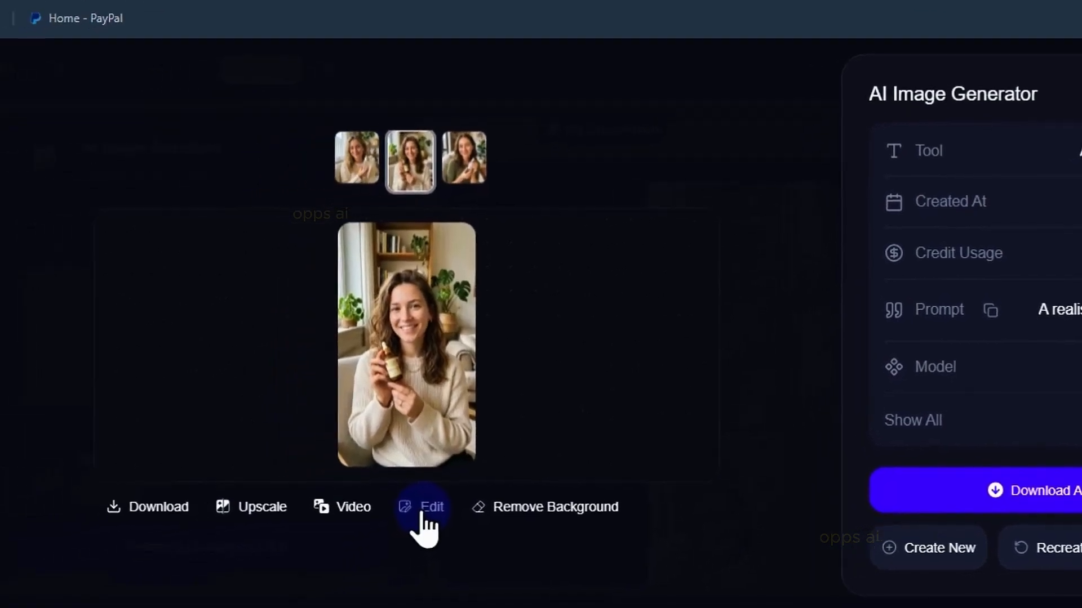
pyautogui.click(341, 522)
# Edit the image using the suggestion to change the woman's sweater color or pattern, at 2K resolution.
pyautogui.scroll(-5, 324, 349)
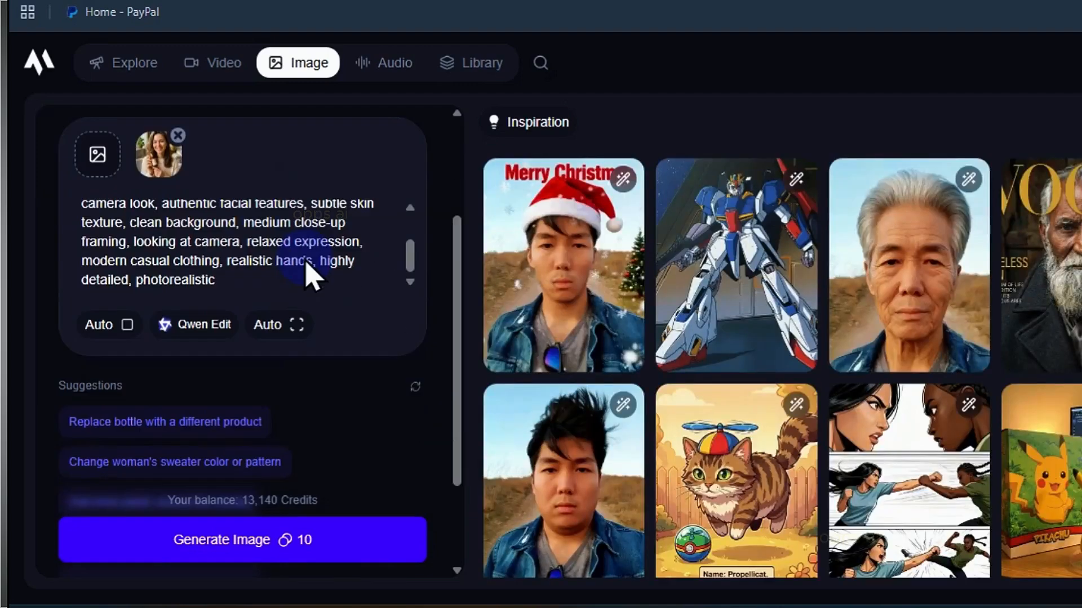
pyautogui.scroll(-2, 309, 339)
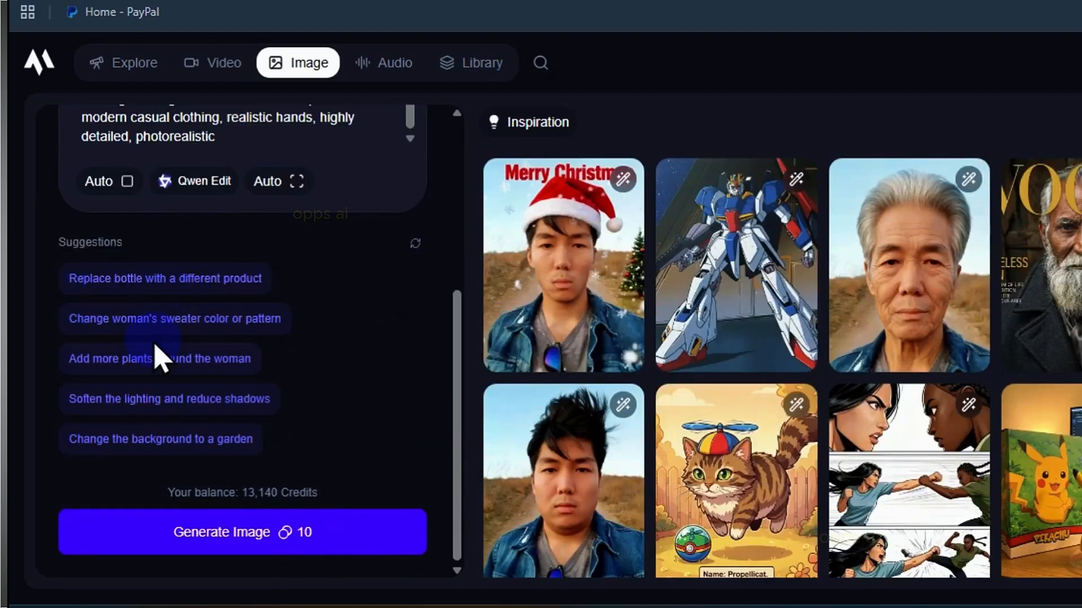
pyautogui.click(152, 320)
pyautogui.click(293, 373)
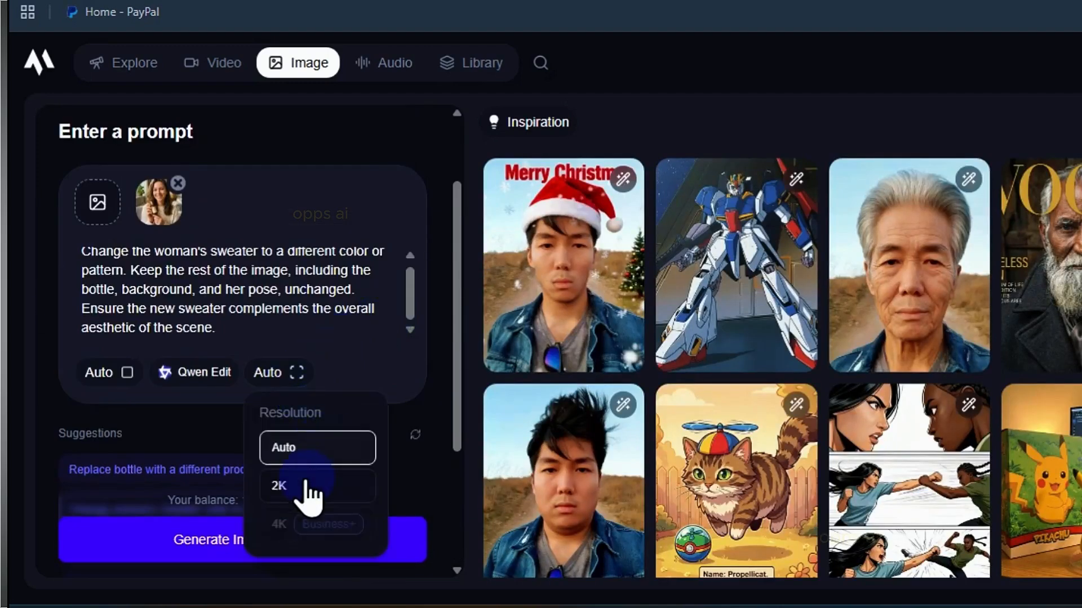
pyautogui.click(302, 483)
pyautogui.scroll(-3, 326, 417)
pyautogui.scroll(5, 363, 405)
pyautogui.click(353, 549)
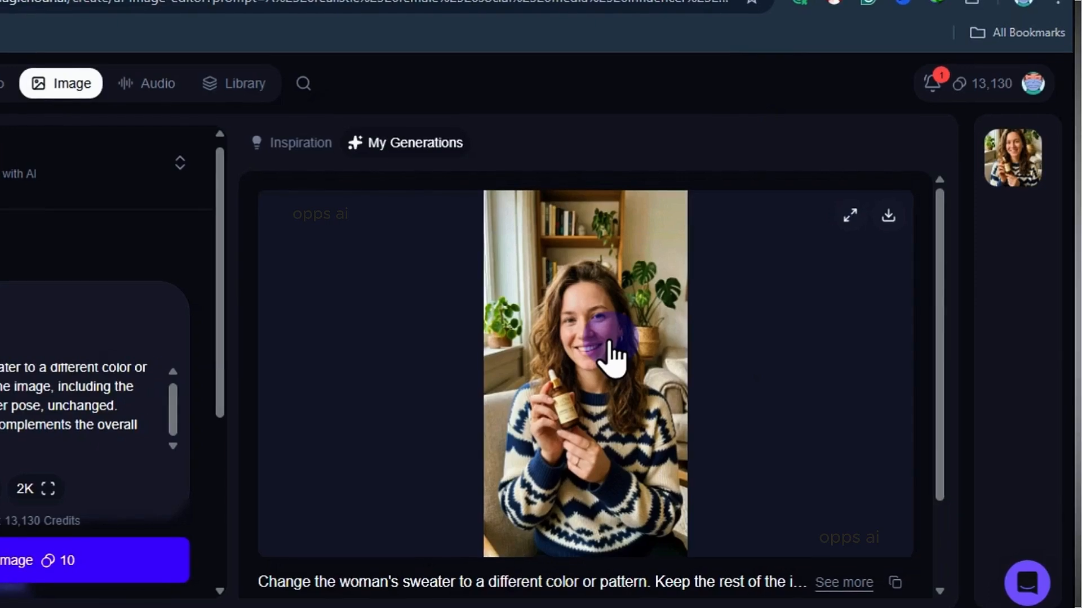
# Preview the edited image, then switch the tool to AI UGC Ads.
pyautogui.click(824, 356)
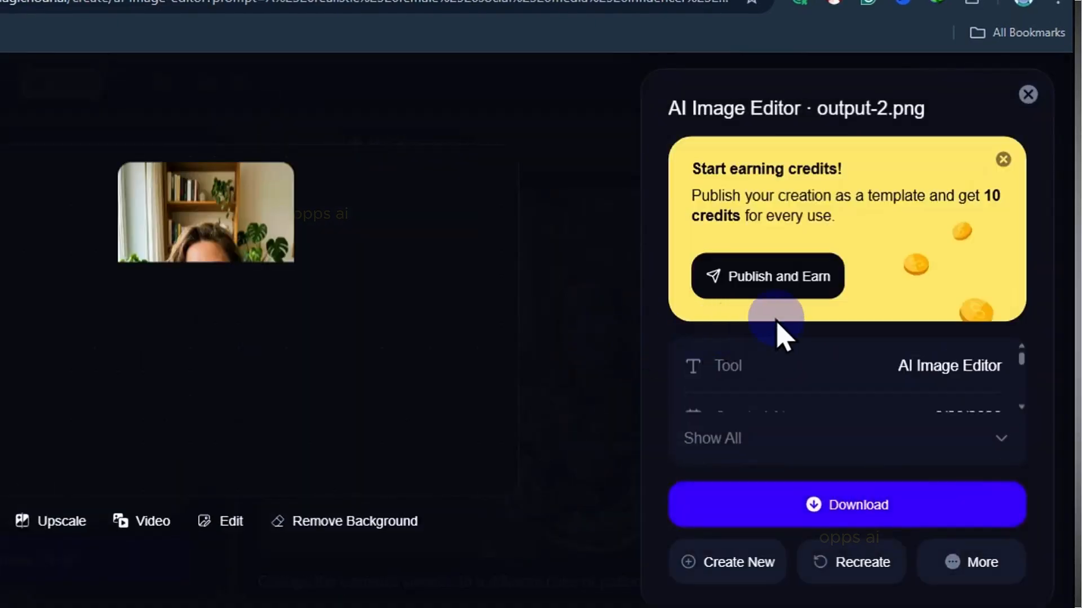
pyautogui.click(1024, 99)
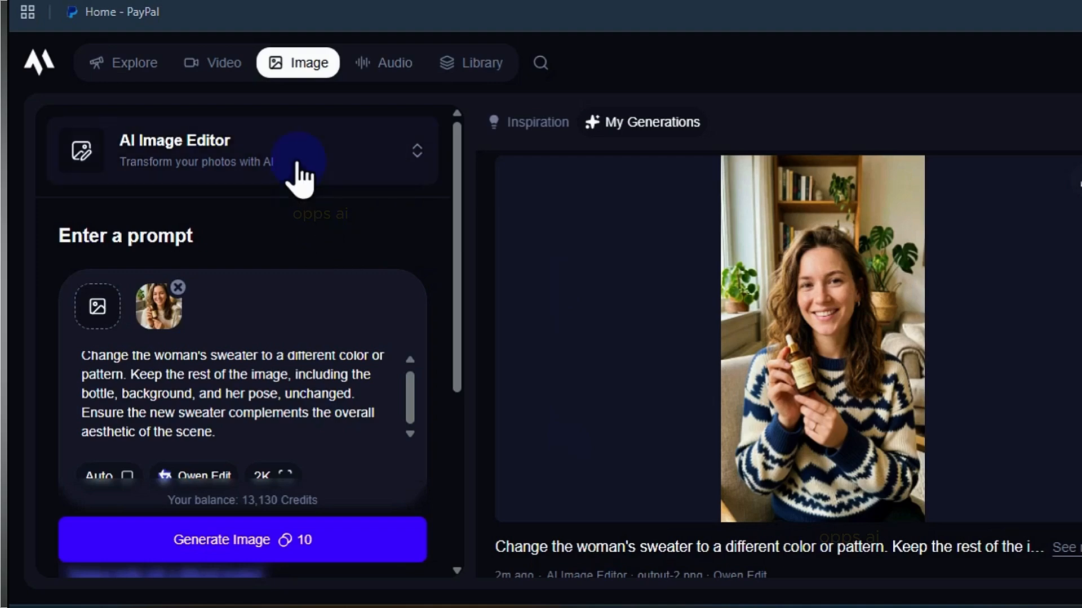
pyautogui.click(297, 147)
pyautogui.scroll(-3, 219, 344)
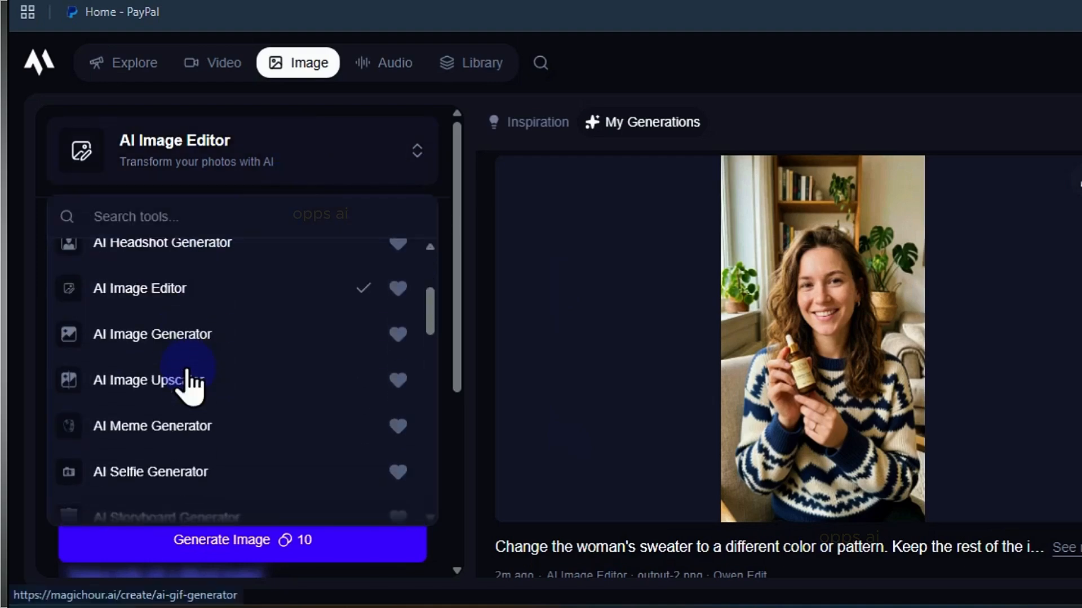
pyautogui.scroll(-5, 203, 422)
pyautogui.click(216, 454)
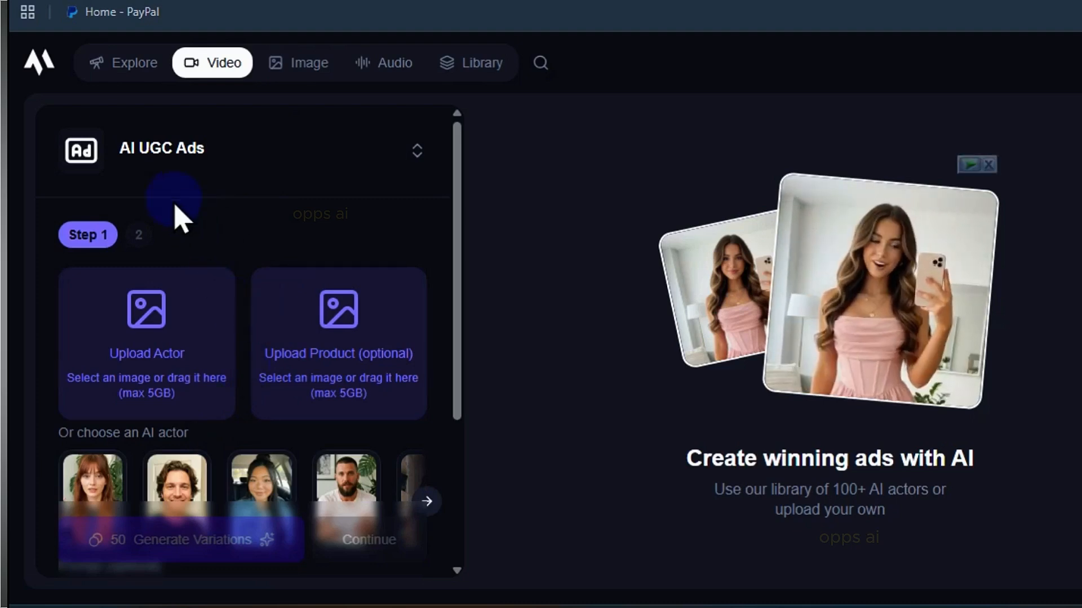
# Paste the UGC-style skincare ad prompt into the optional prompt field below the uploaded actor image.
pyautogui.scroll(-2, 183, 236)
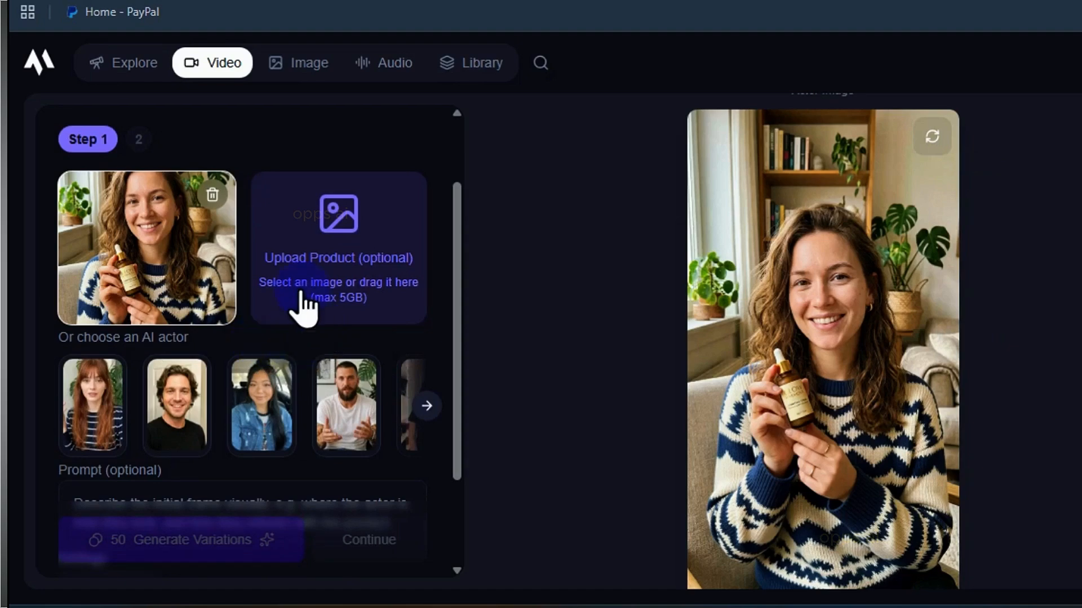
pyautogui.scroll(-3, 304, 308)
pyautogui.scroll(4, 235, 361)
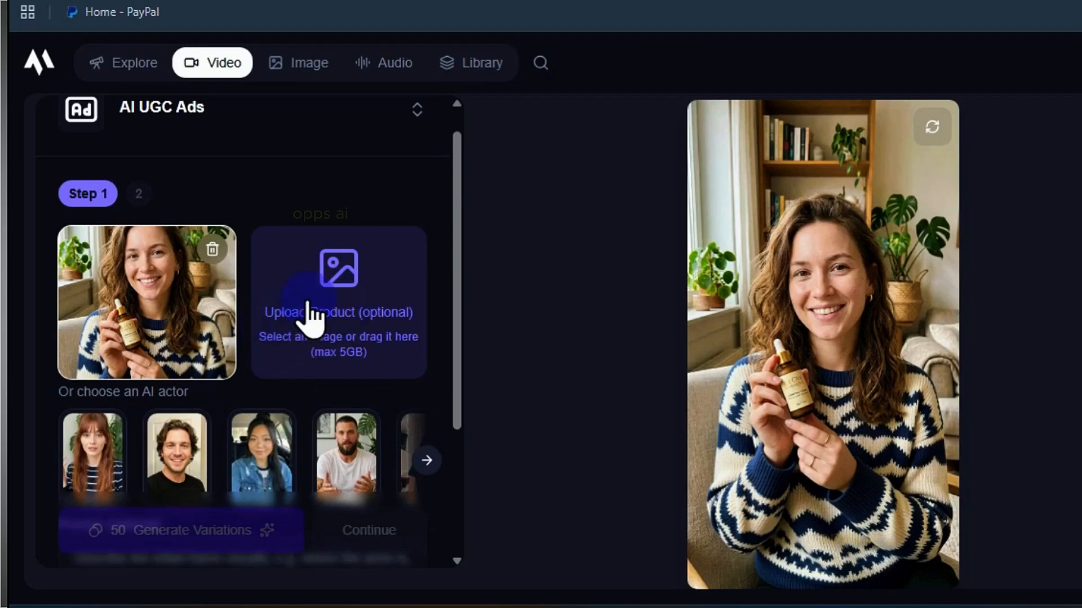
pyautogui.scroll(-4, 312, 319)
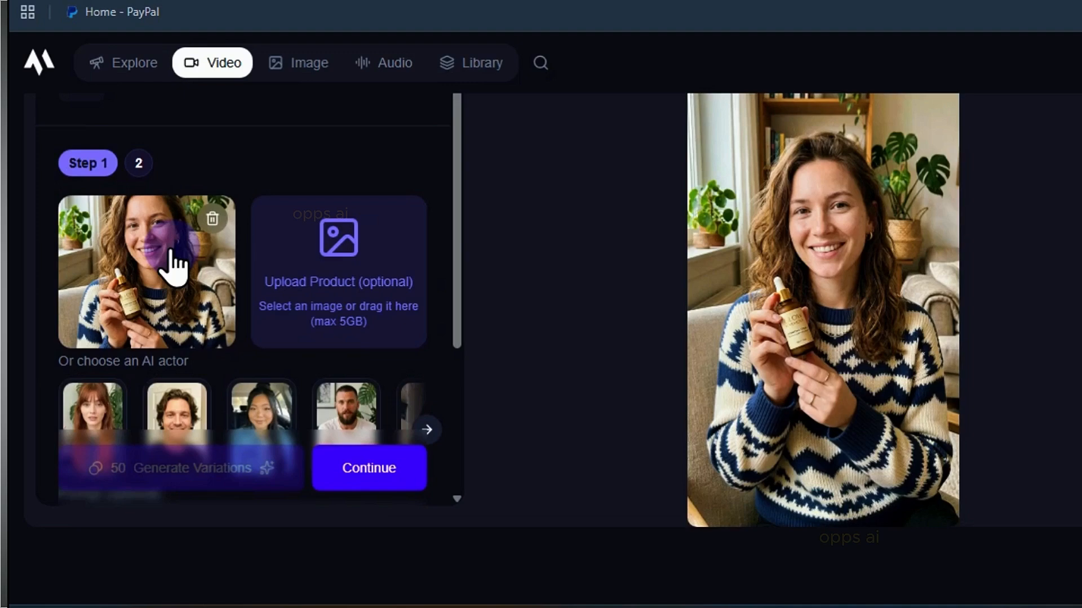
pyautogui.scroll(-1, 192, 344)
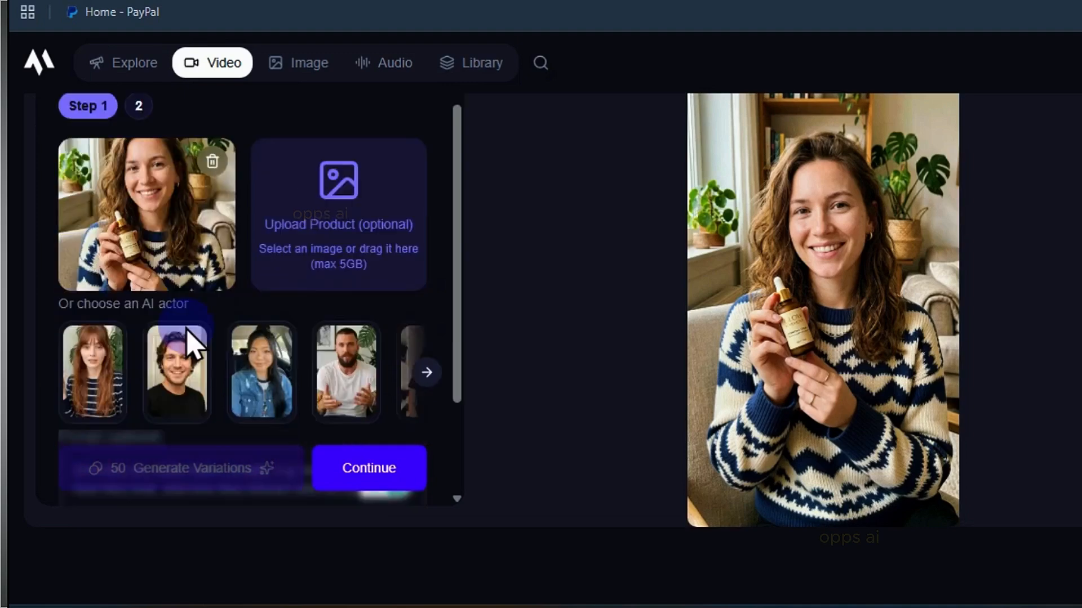
pyautogui.scroll(-3, 191, 343)
pyautogui.click(197, 345)
pyautogui.scroll(-1, 205, 358)
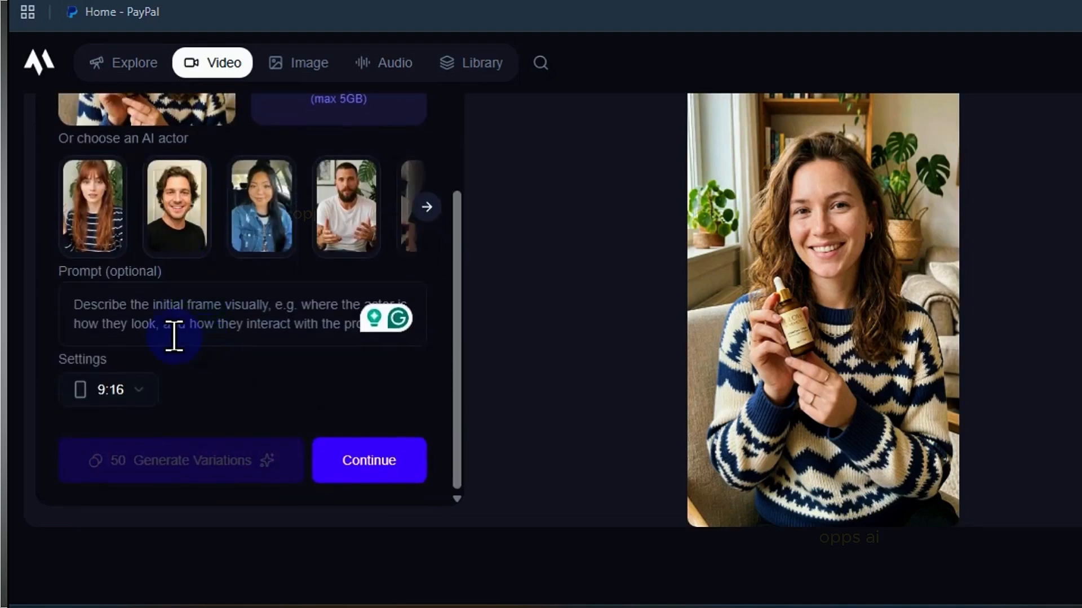
pyautogui.write('A realistic social media influencer creating a UGC-style skincare ad, holding a premium skincare serum bottle naturally...')
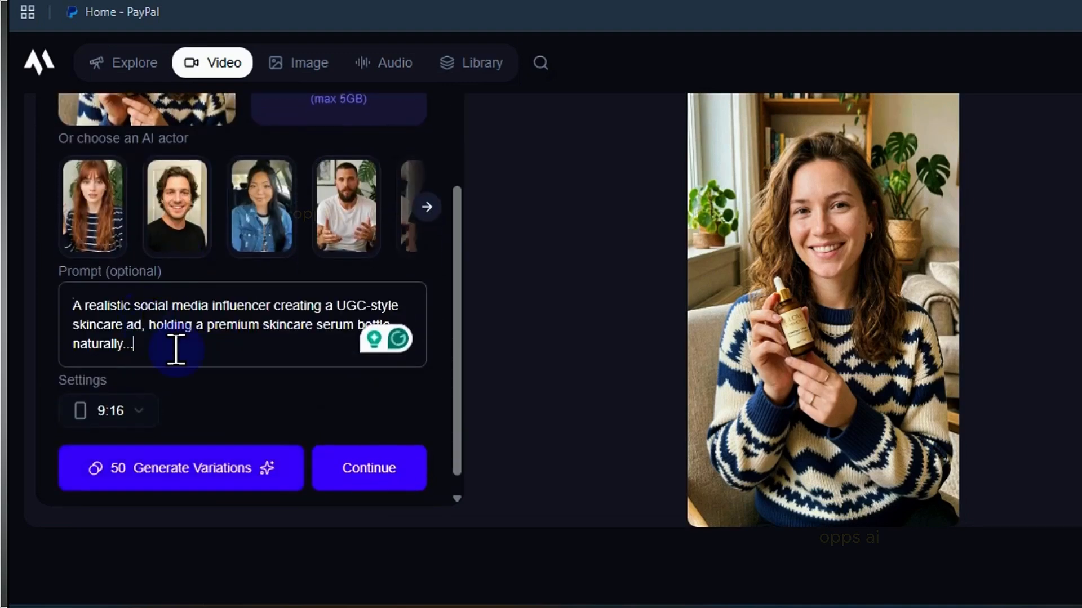
# Keep the aspect ratio at 9:16 and generate the initial image variations.
pyautogui.click(142, 422)
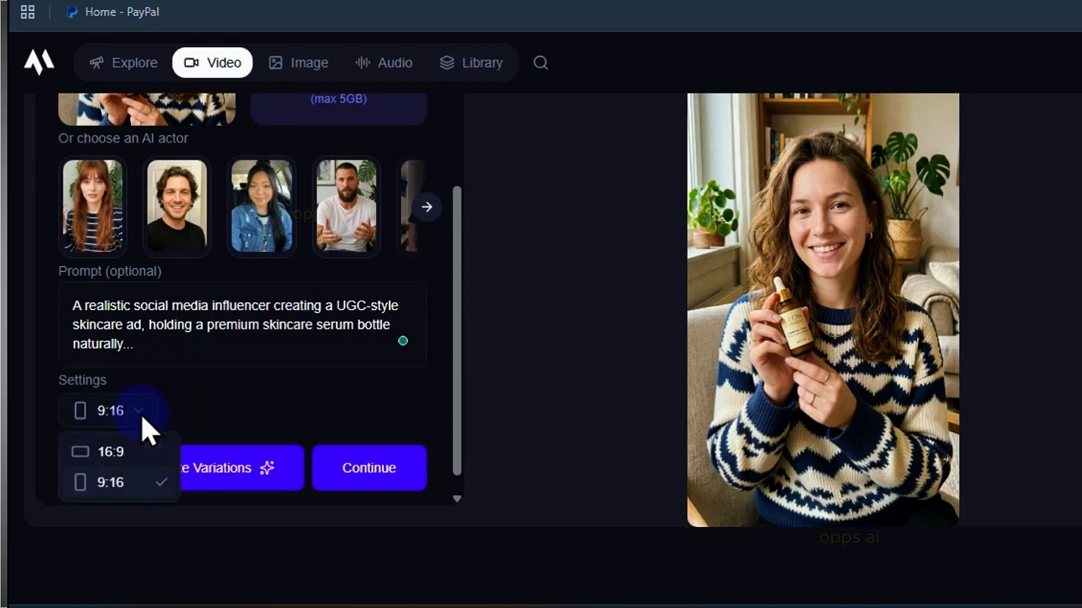
pyautogui.click(156, 424)
pyautogui.click(223, 524)
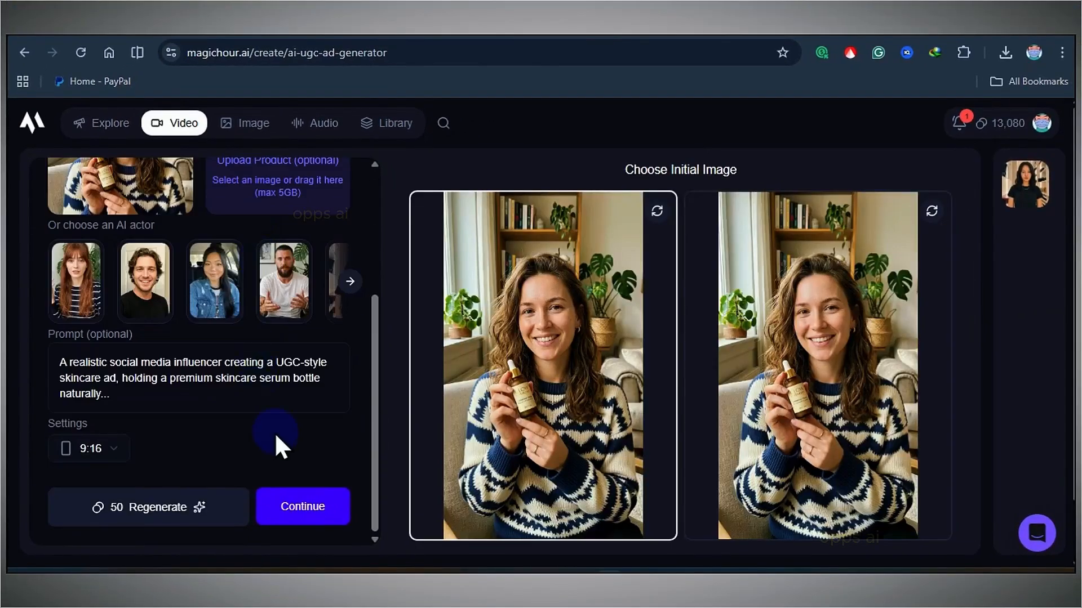
# Choose the first variation as the initial image and continue to the second step.
pyautogui.click(843, 316)
pyautogui.click(585, 346)
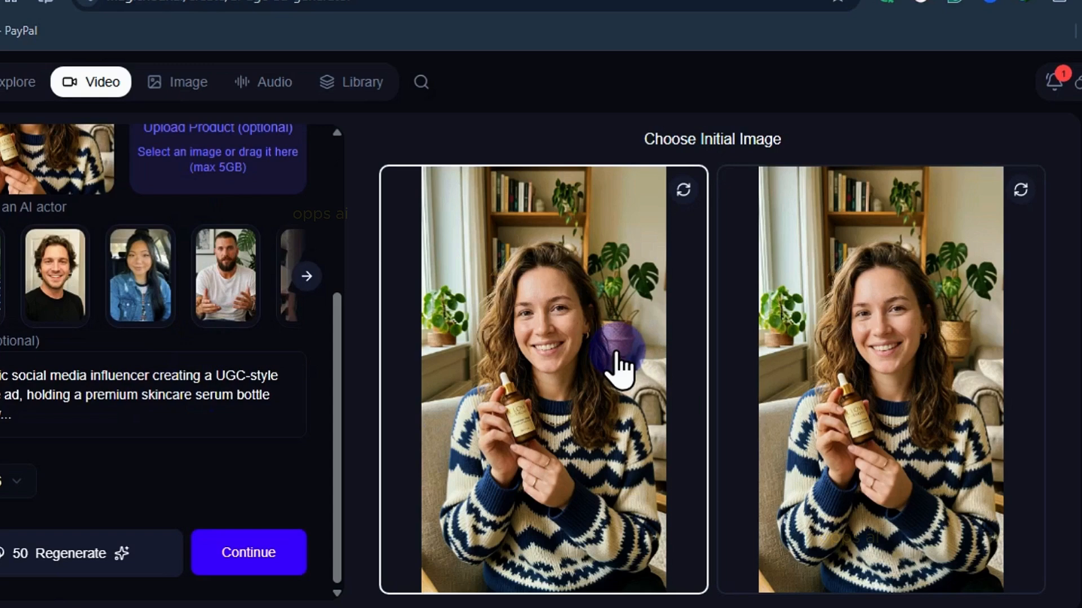
pyautogui.click(263, 555)
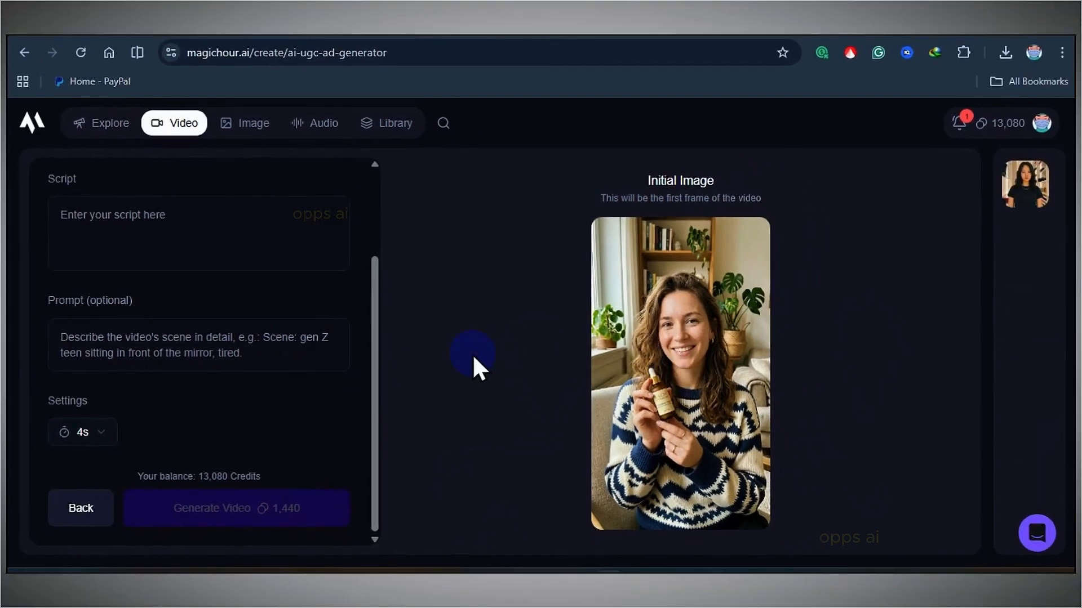
# Paste the serum testimonial script into the script field.
pyautogui.scroll(2, 74, 359)
pyautogui.click(74, 359)
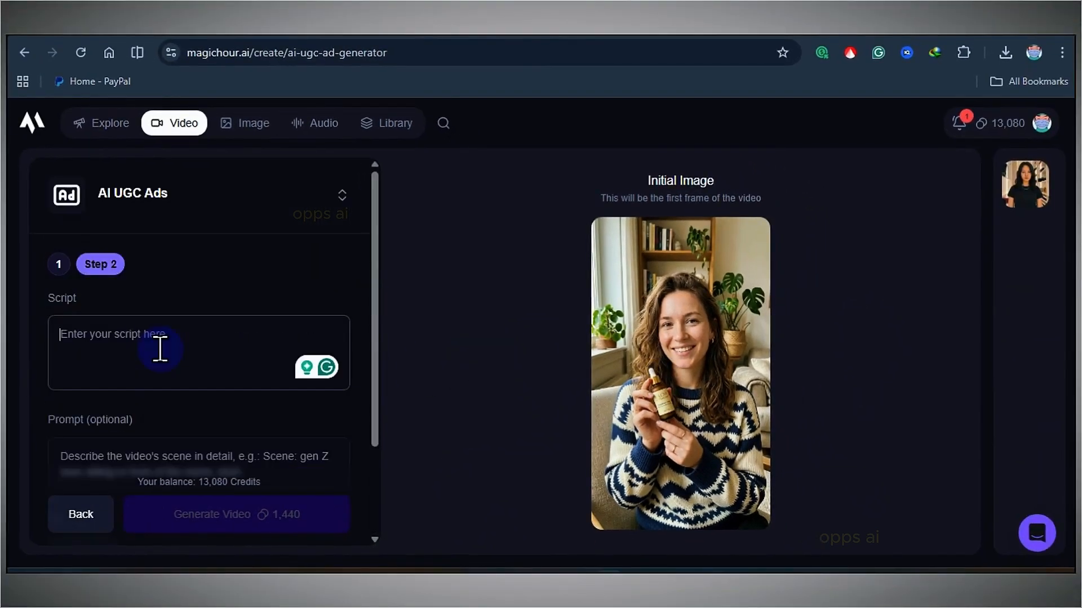
pyautogui.write('I’ve been using this serum lately, and I really like how lightweight it feels. It absorbs fast and gives my skin a nice healthy glow.')
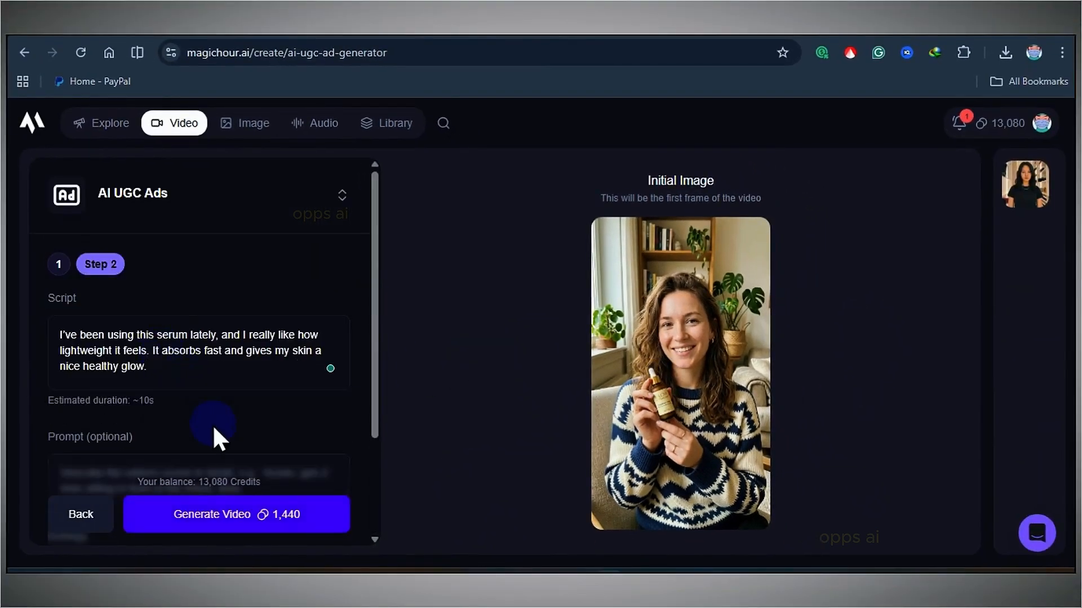
# Paste the natural head and hand movement description into the video prompt field.
pyautogui.scroll(-3, 212, 425)
pyautogui.click(99, 338)
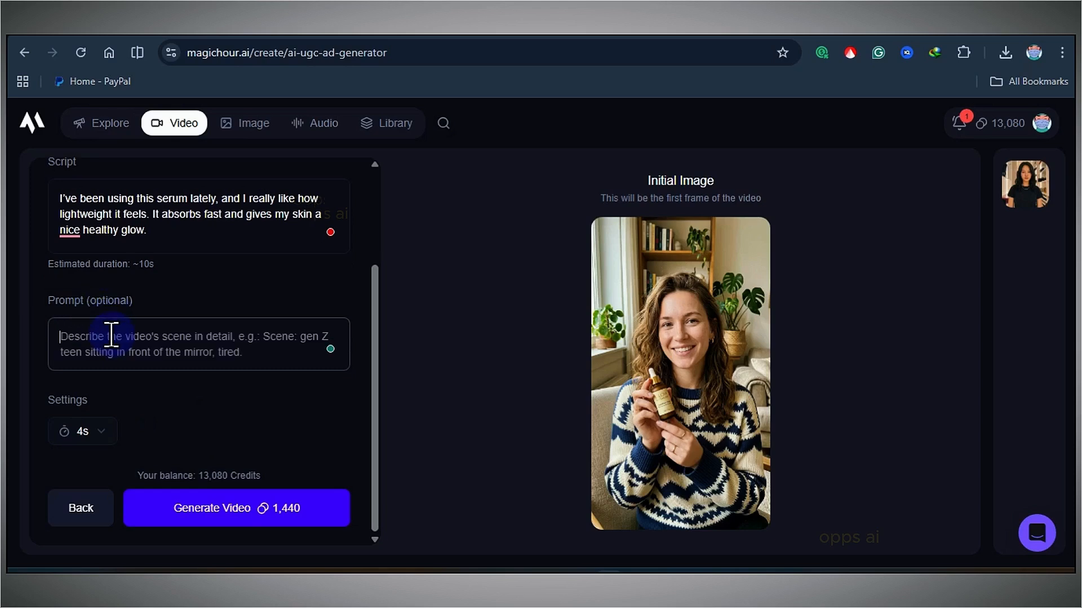
pyautogui.write('Subtle natural head movement, slight smile, gentle hand movement holding the product, realistic eye contact with camera, soft natural motion, casual UGC ad style')
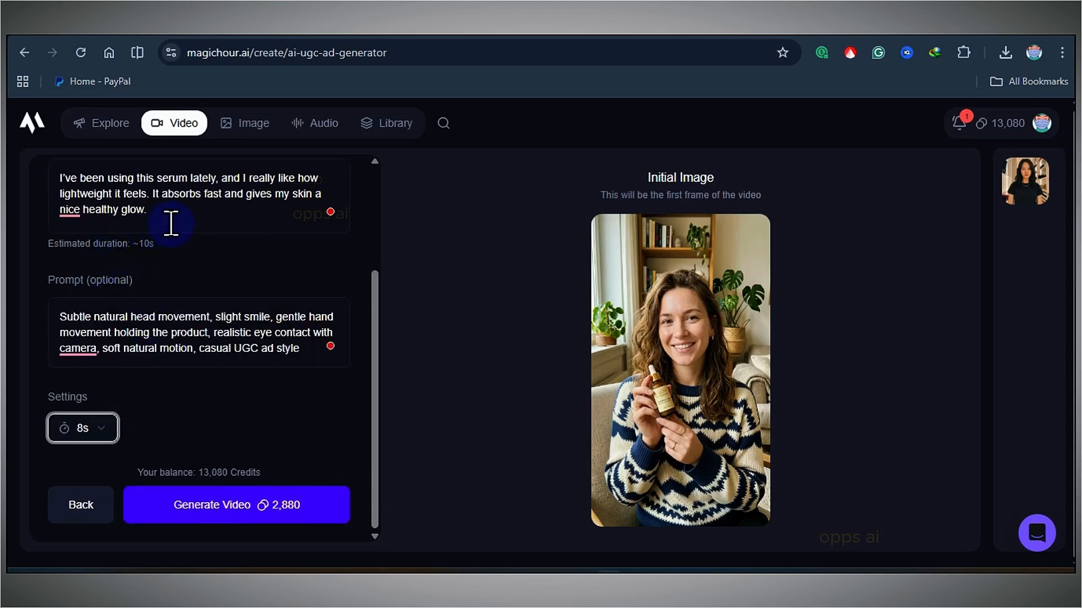
# Set the video duration to 8s and generate the video.
pyautogui.scroll(2, 171, 224)
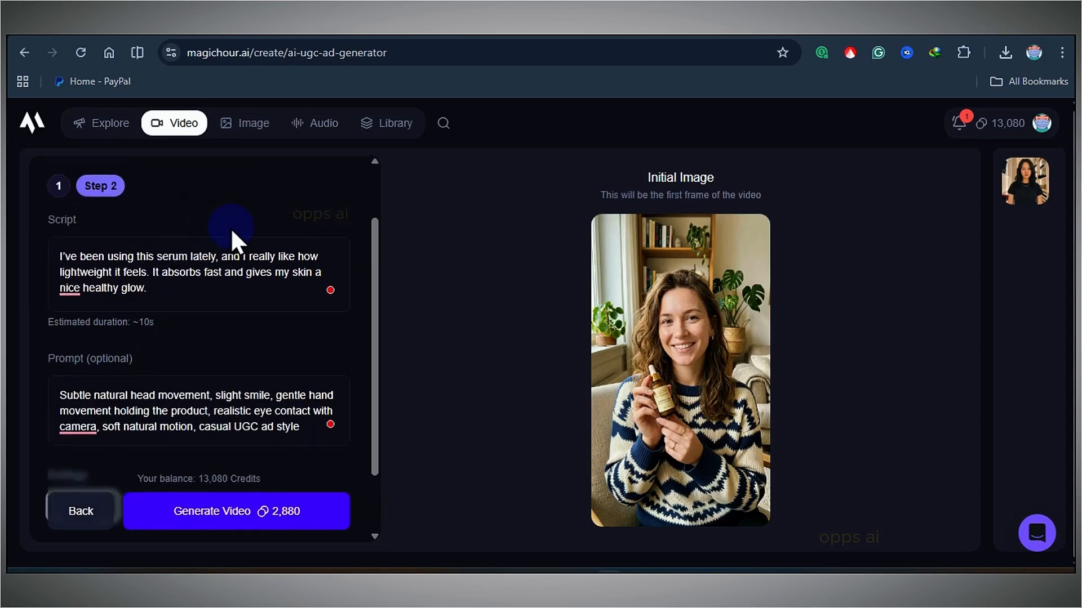
pyautogui.scroll(-2, 231, 228)
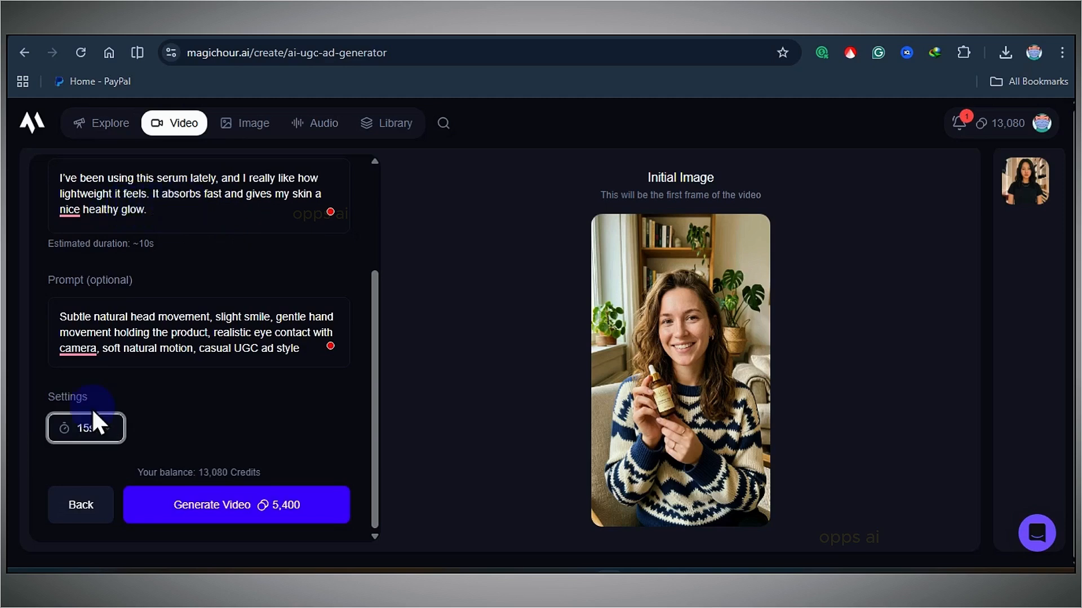
pyautogui.click(101, 440)
pyautogui.scroll(-2, 97, 242)
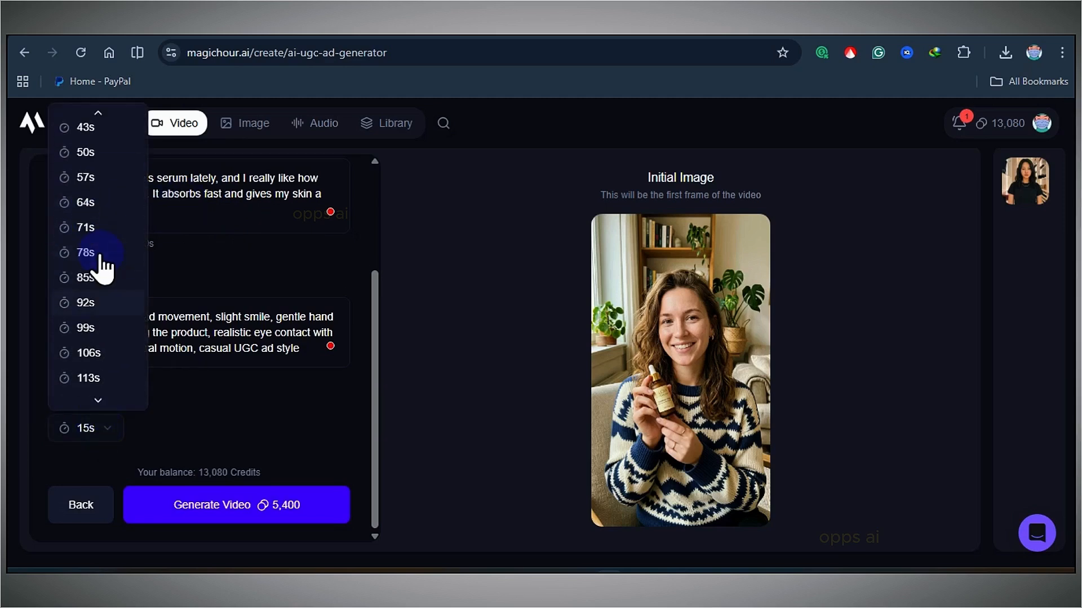
pyautogui.scroll(3, 102, 268)
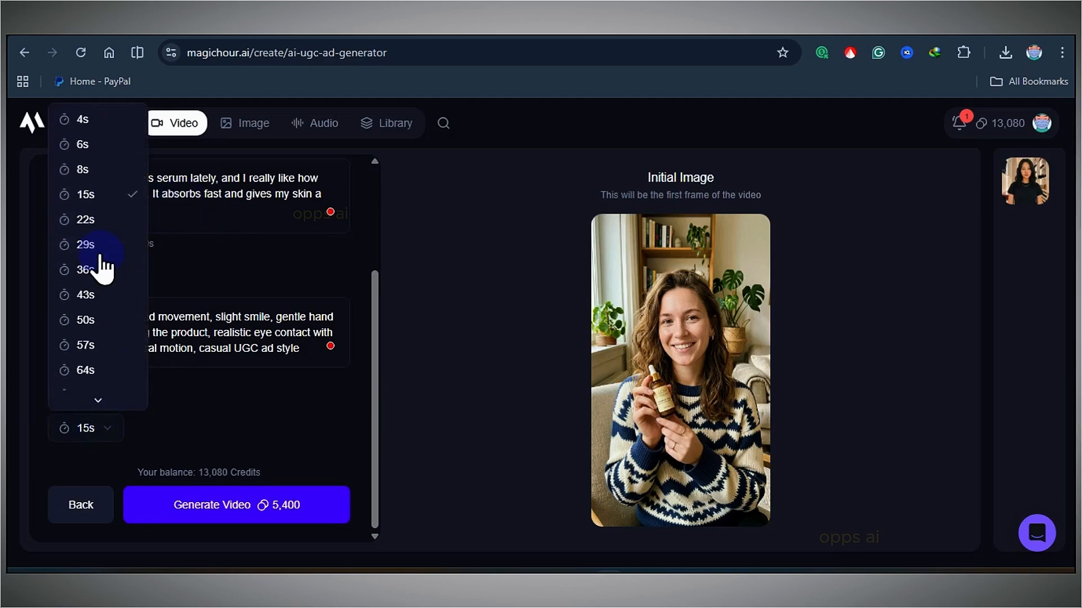
pyautogui.click(107, 176)
pyautogui.click(236, 504)
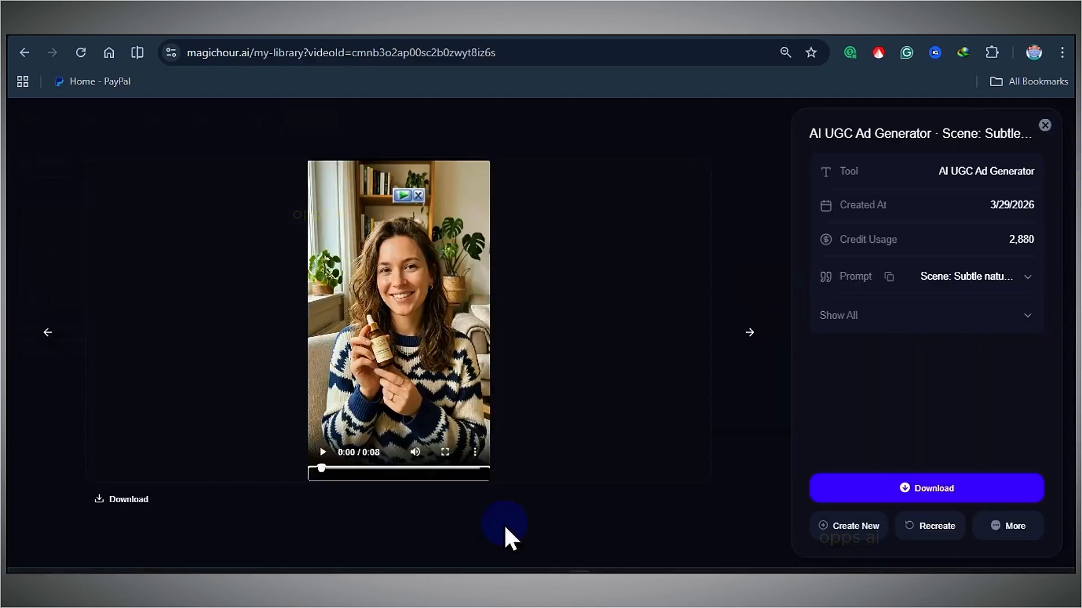
# Play the generated video in full screen.
pyautogui.click(461, 454)
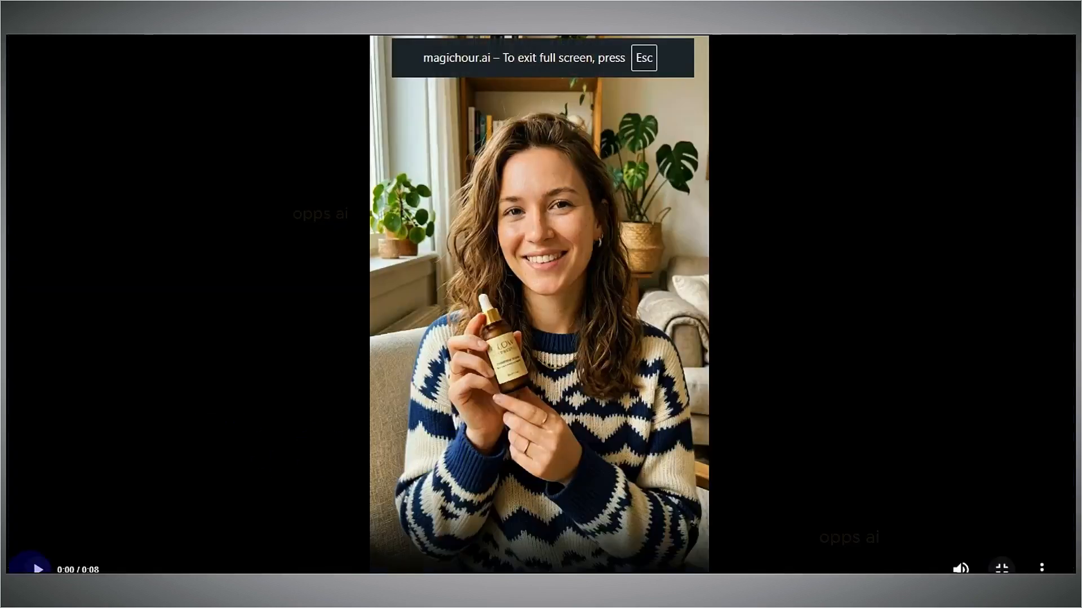
pyautogui.click(37, 568)
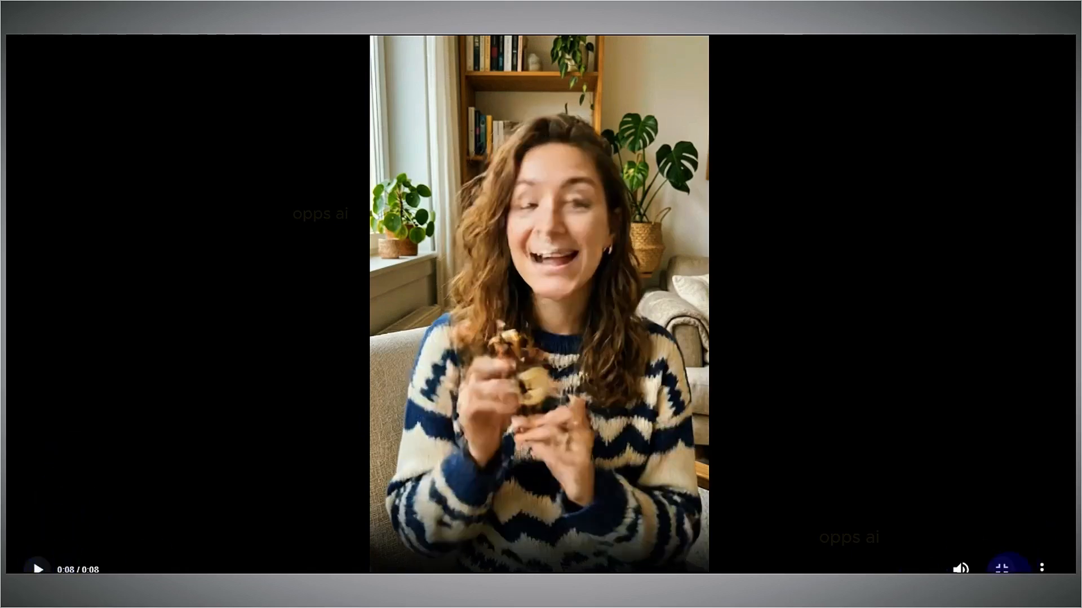
# Replay the generated skincare video with sound, viewing it in full screen and exiting afterwards.
pyautogui.click(1003, 568)
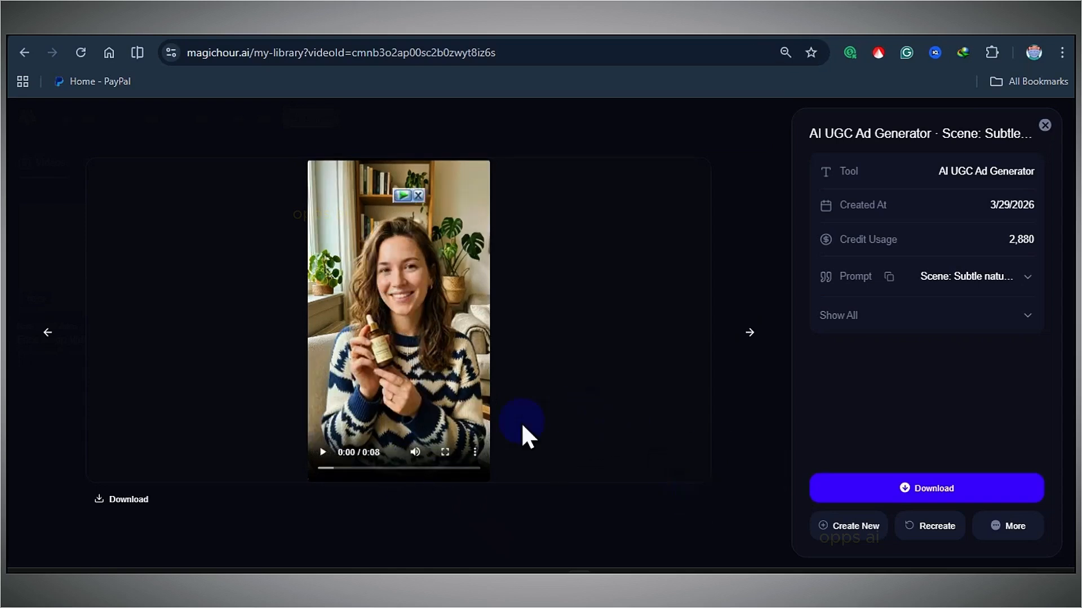
pyautogui.click(338, 457)
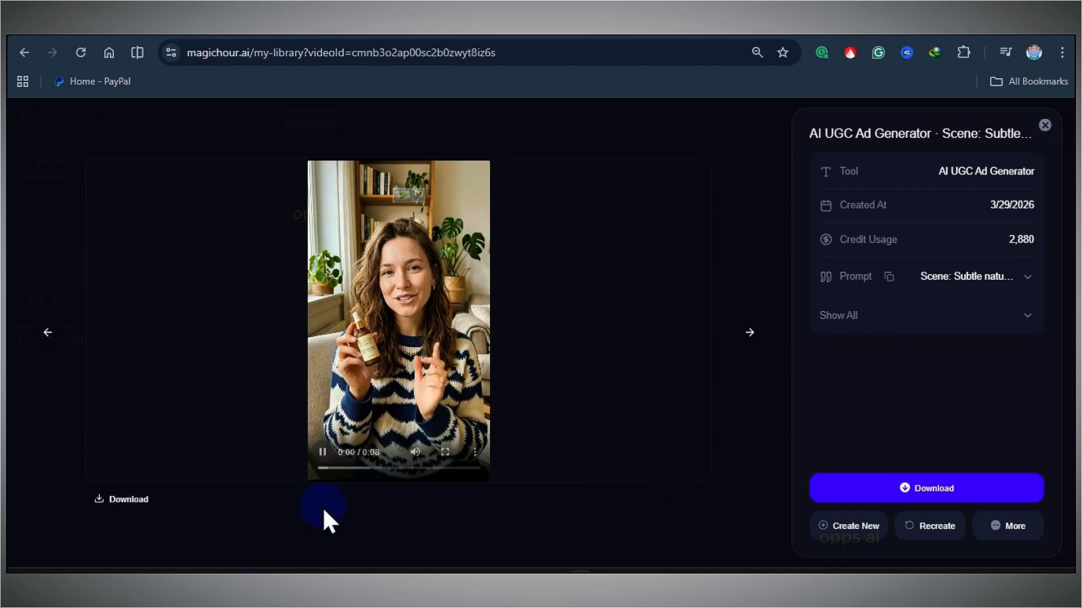
pyautogui.click(429, 453)
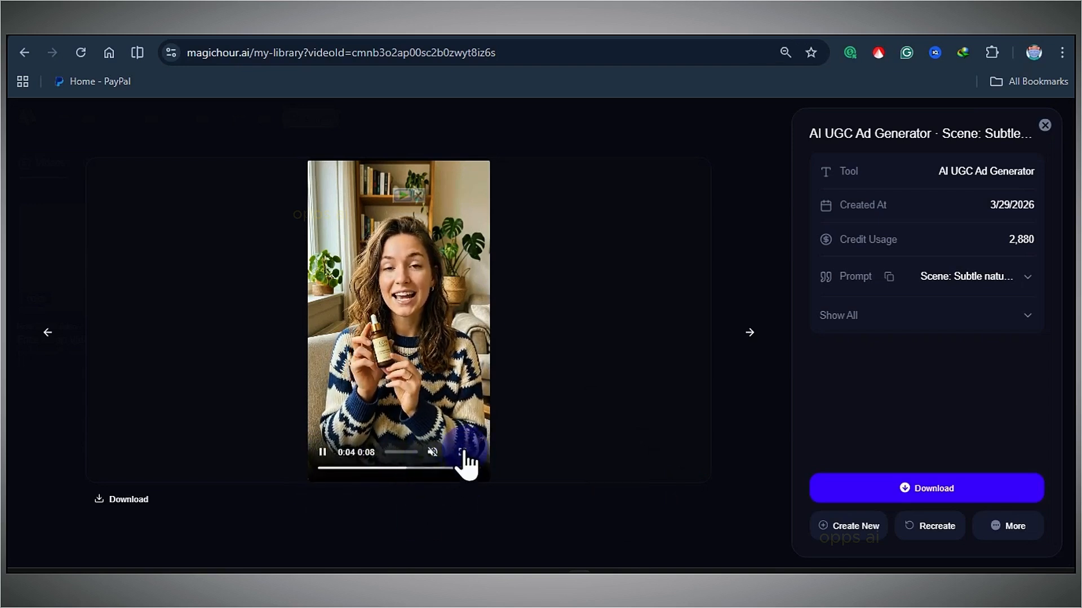
pyautogui.click(445, 452)
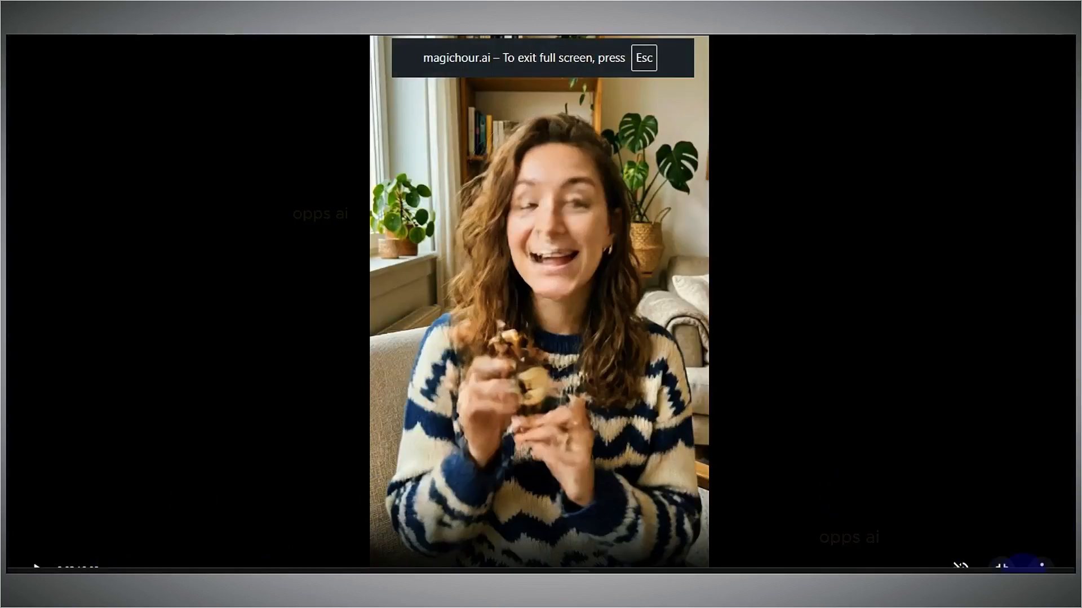
pyautogui.press('Escape')
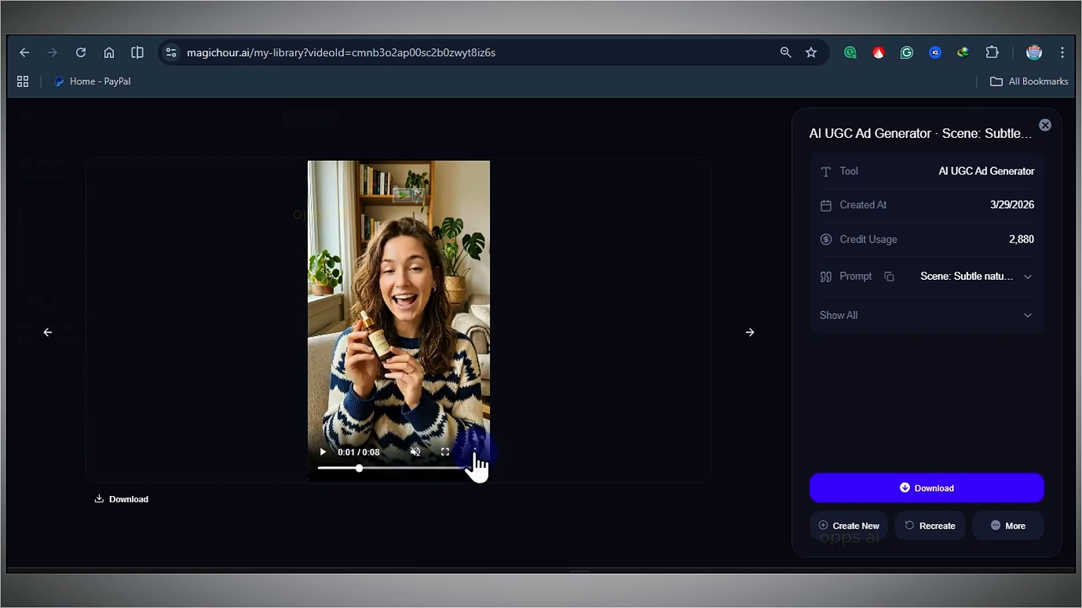
# Start downloading the generated video from the player's options.
pyautogui.click(475, 452)
pyautogui.click(399, 395)
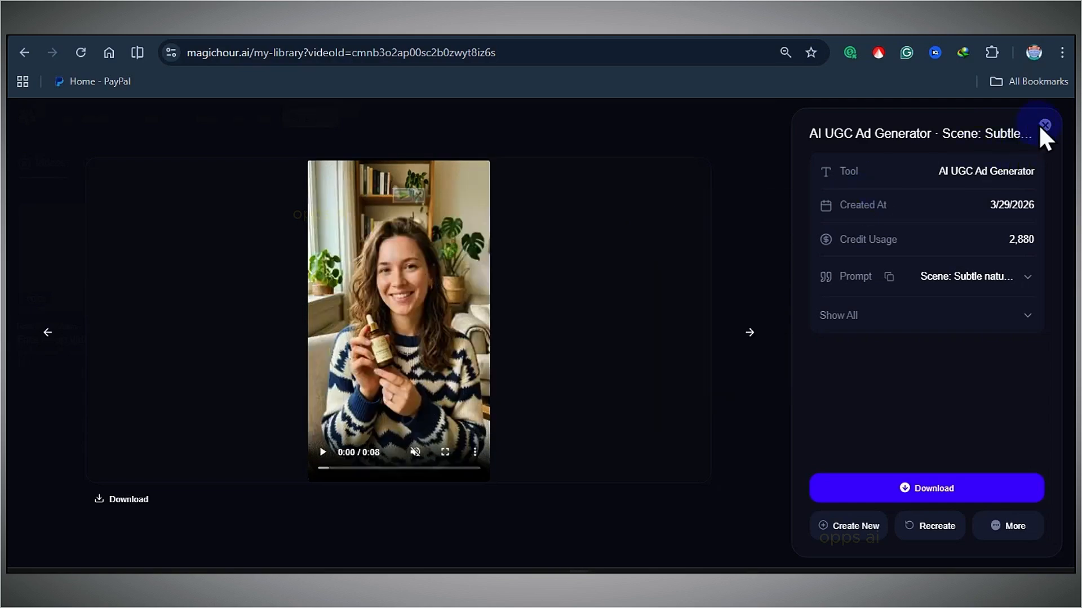
# Close the video details and open the Face Swap Video tool from the explore page.
pyautogui.click(1045, 125)
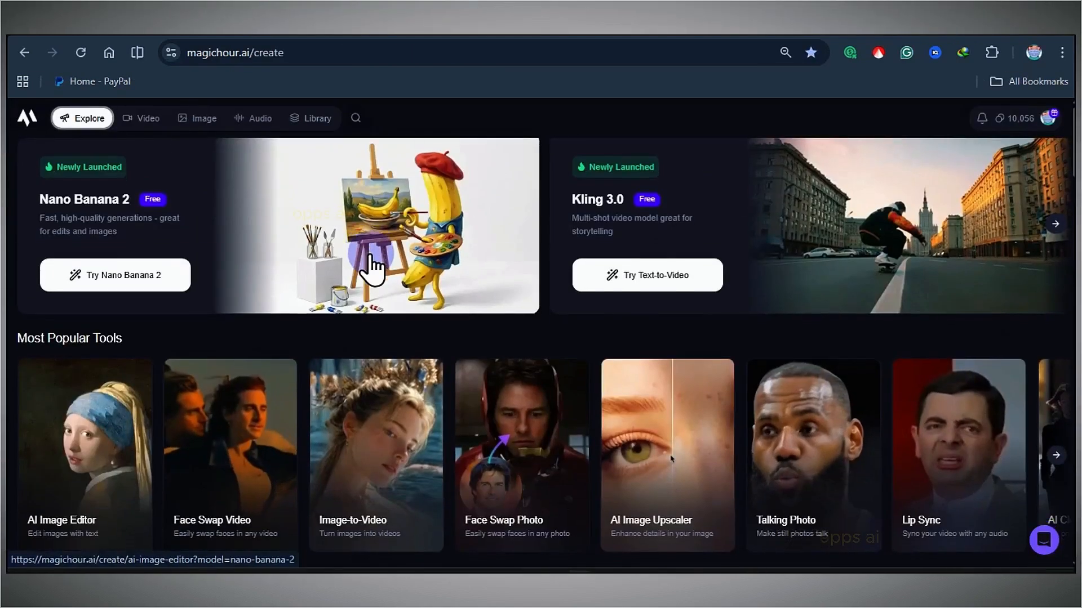
pyautogui.scroll(-10, 372, 265)
pyautogui.scroll(-1, 569, 309)
pyautogui.scroll(1, 570, 322)
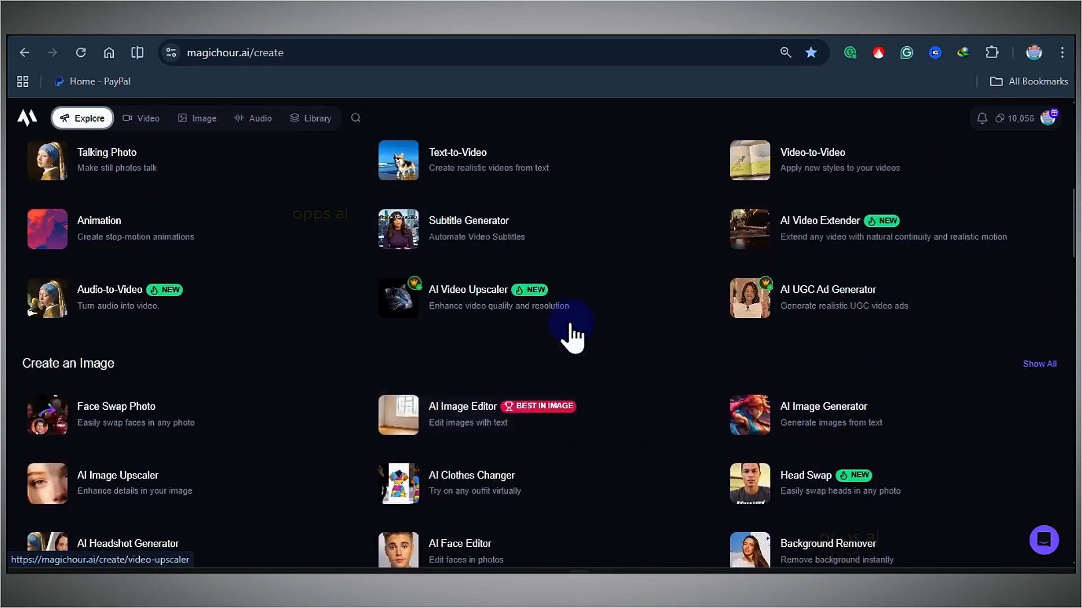
pyautogui.scroll(-1, 578, 333)
pyautogui.scroll(6, 242, 418)
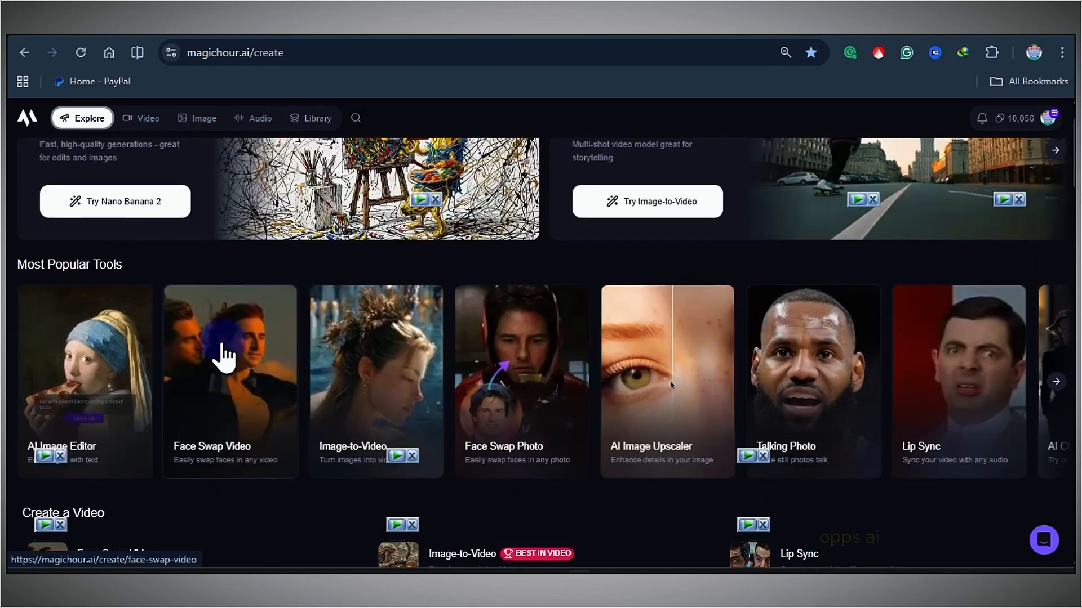
pyautogui.scroll(1, 221, 355)
pyautogui.click(222, 395)
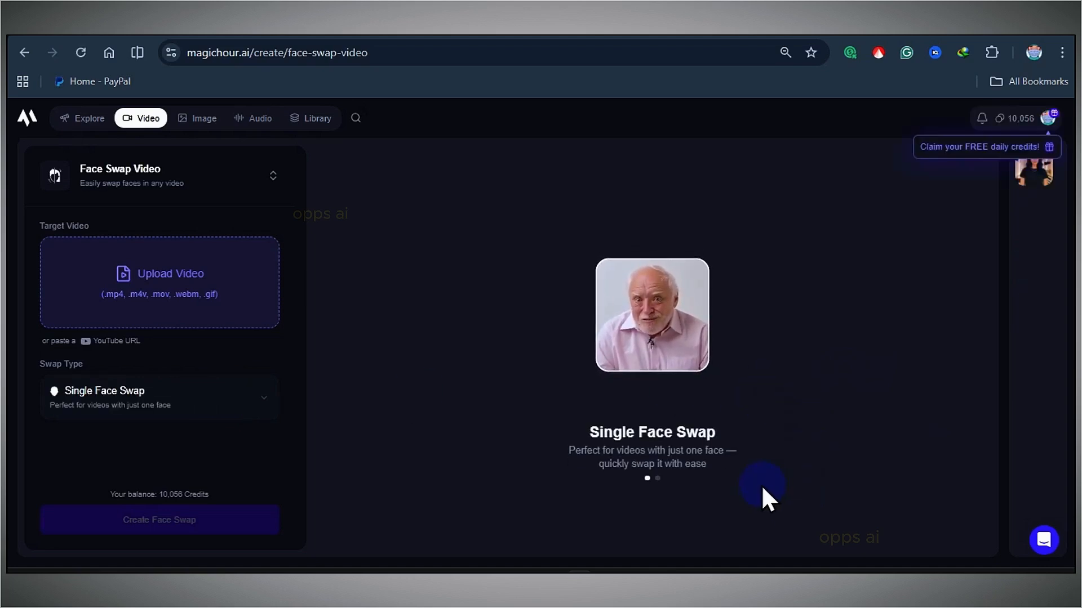
# Claim the free daily credits from the account menu.
pyautogui.click(1046, 116)
pyautogui.click(965, 194)
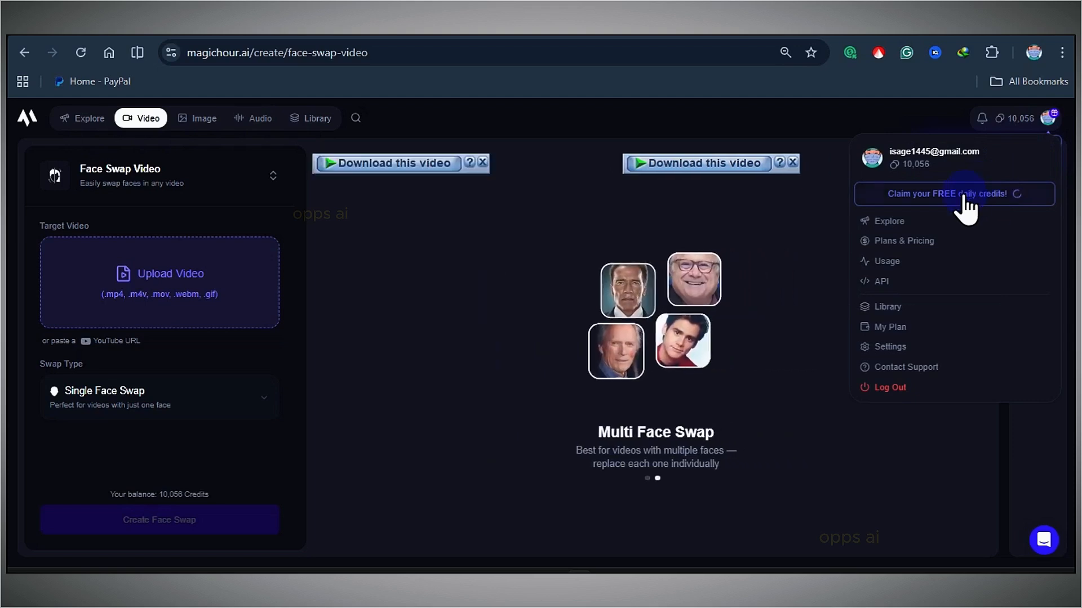
pyautogui.click(1043, 118)
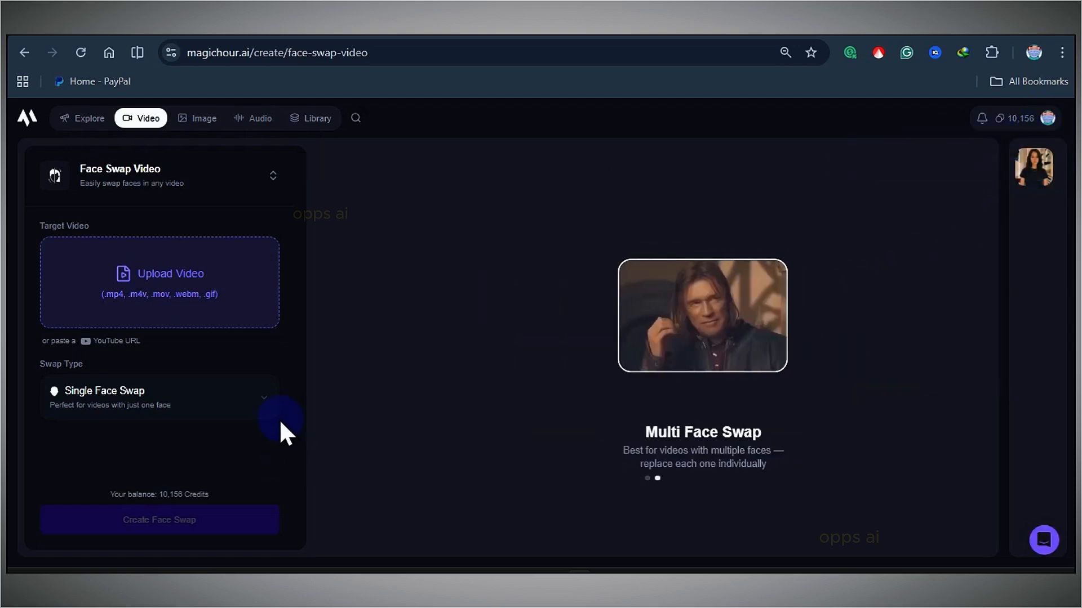
# Browse the list of available tools in the tool selector.
pyautogui.click(190, 198)
pyautogui.scroll(-5, 141, 367)
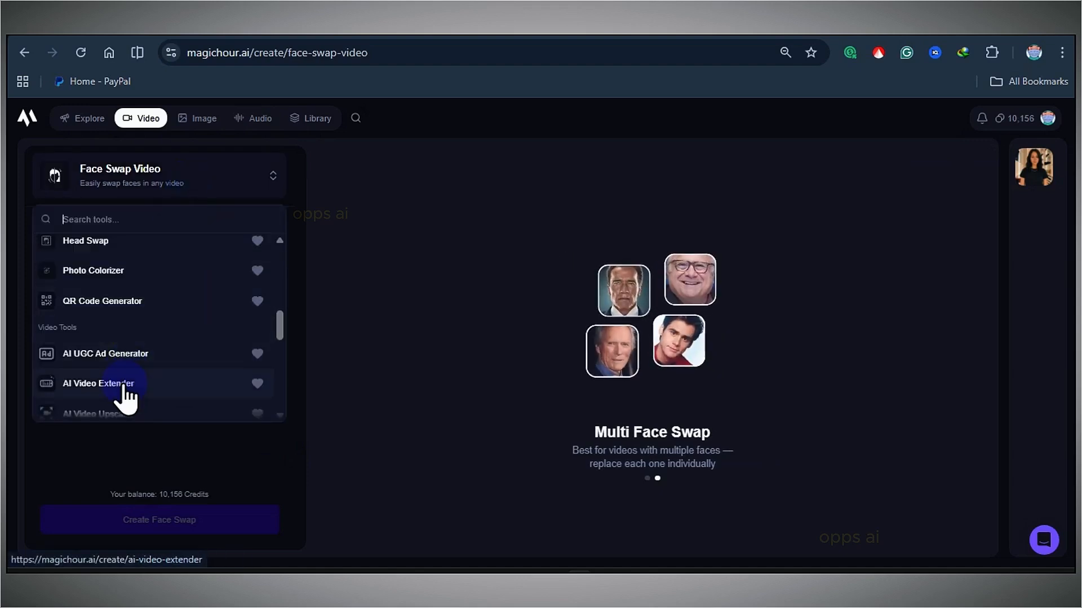
pyautogui.scroll(-10, 127, 389)
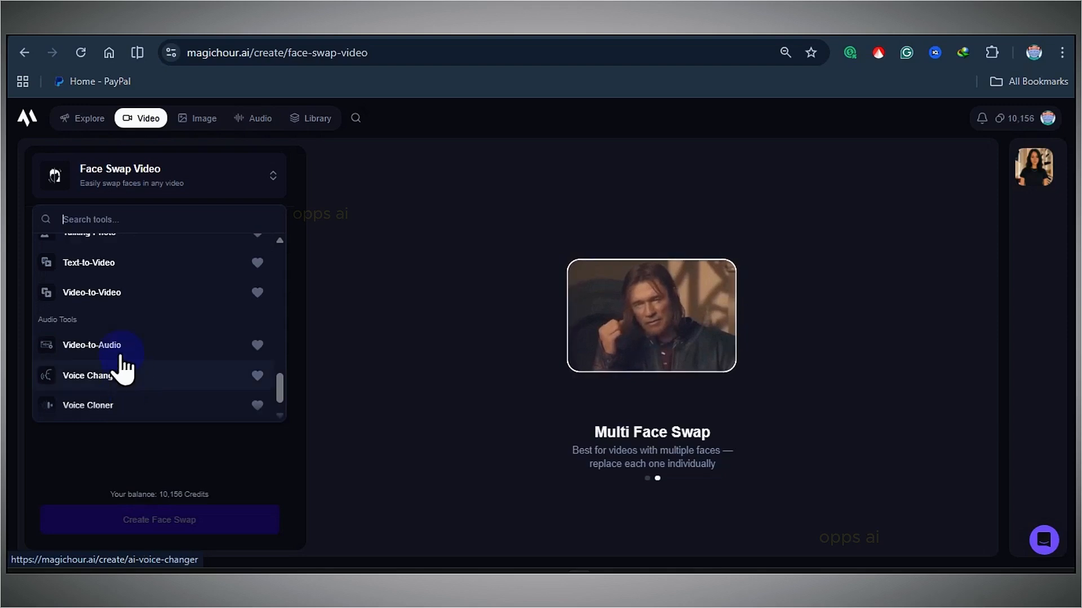
pyautogui.scroll(-1, 116, 410)
pyautogui.scroll(6, 116, 409)
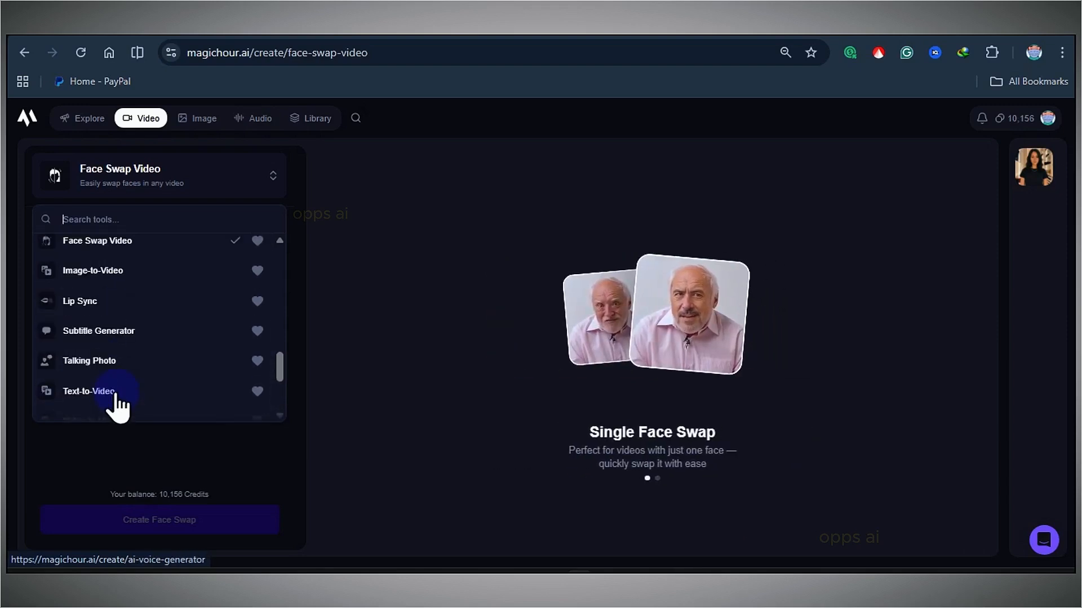
pyautogui.scroll(6, 116, 400)
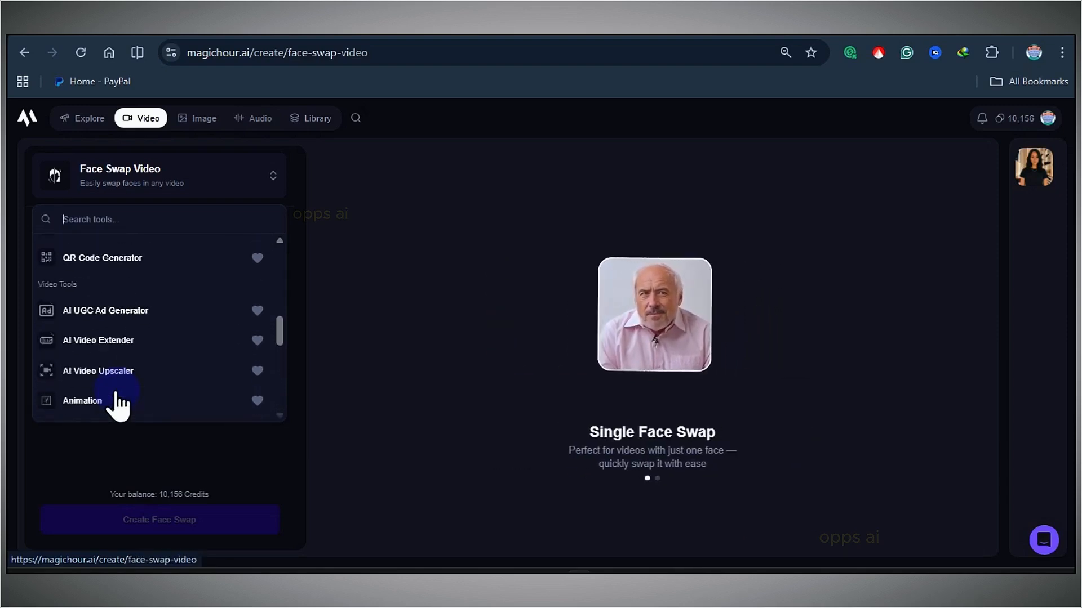
pyautogui.click(273, 183)
# Upload the target video of a woman in a closet for the face swap.
pyautogui.click(125, 435)
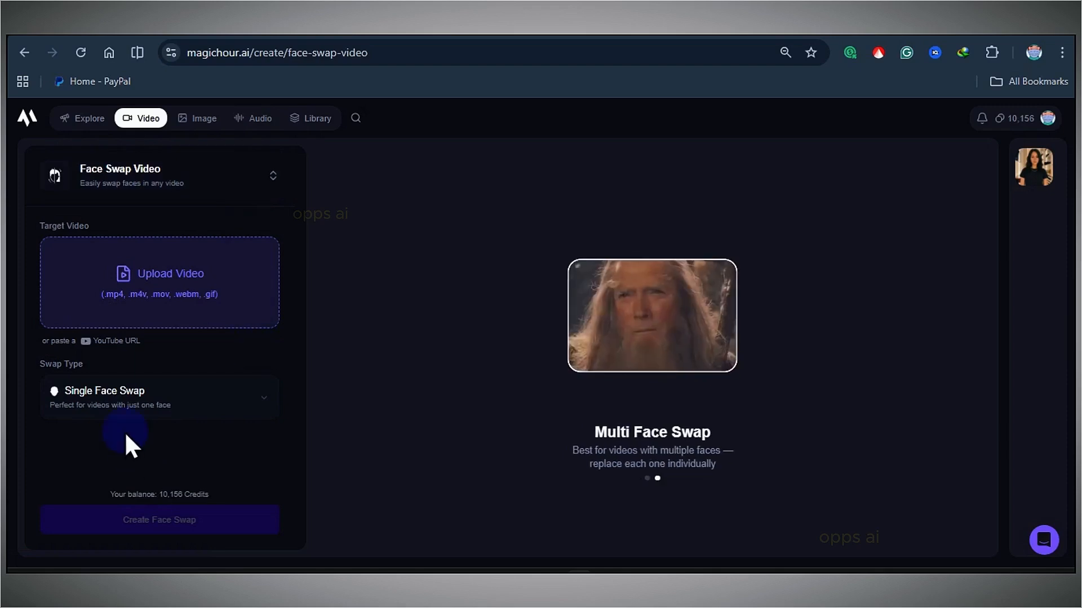
pyautogui.click(96, 282)
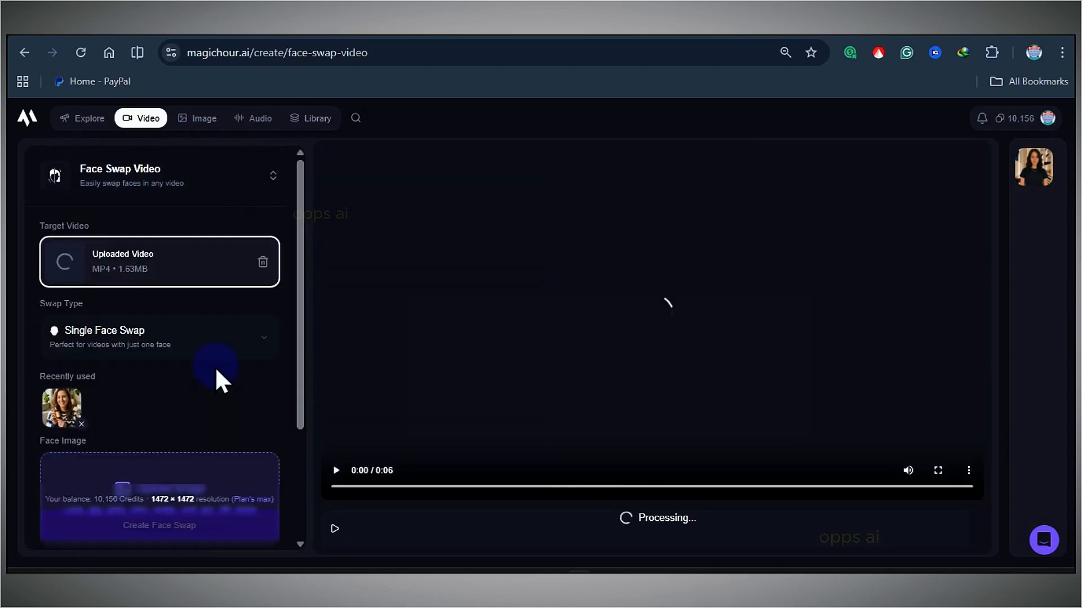
pyautogui.click(225, 405)
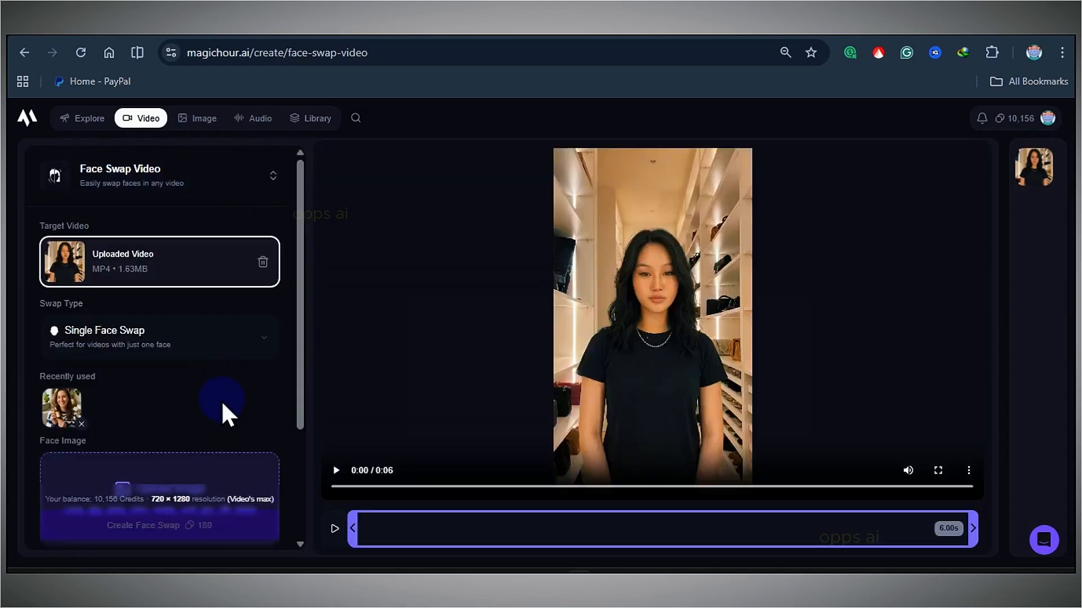
pyautogui.scroll(-3, 191, 394)
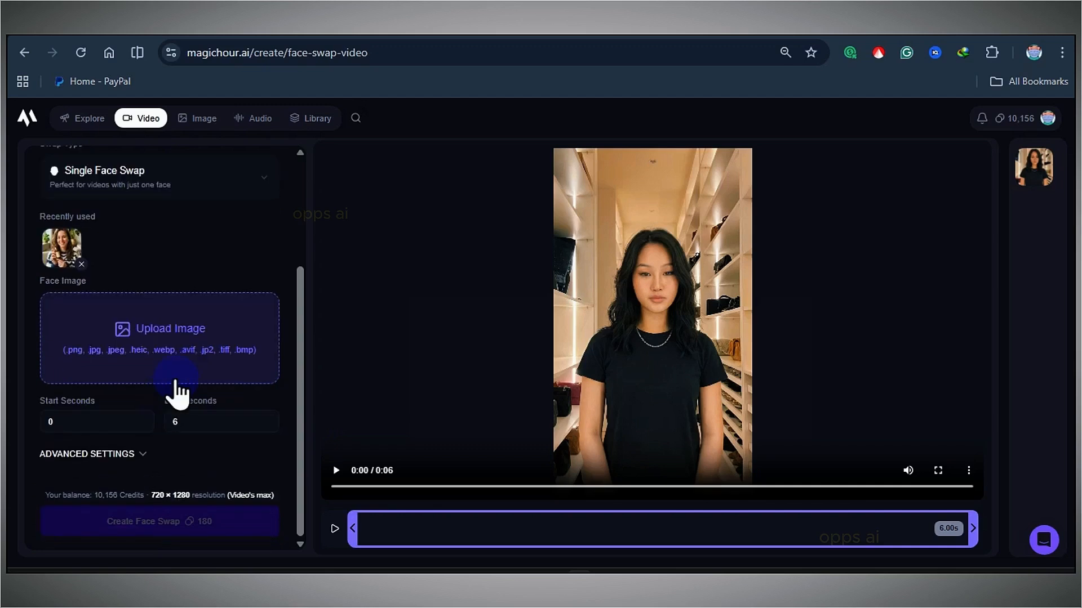
pyautogui.scroll(3, 176, 389)
pyautogui.click(204, 357)
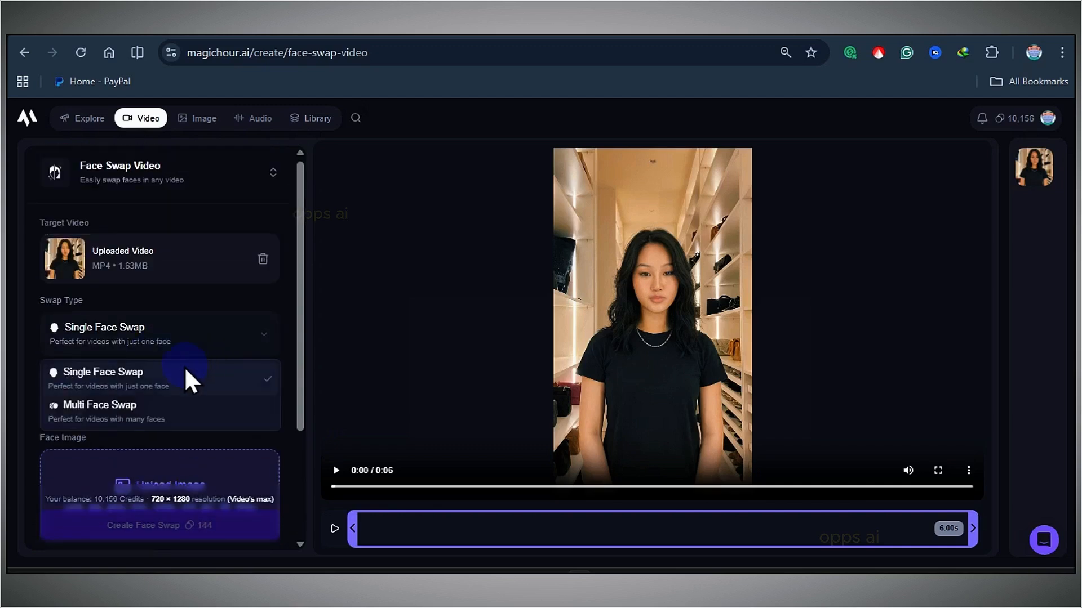
pyautogui.click(107, 419)
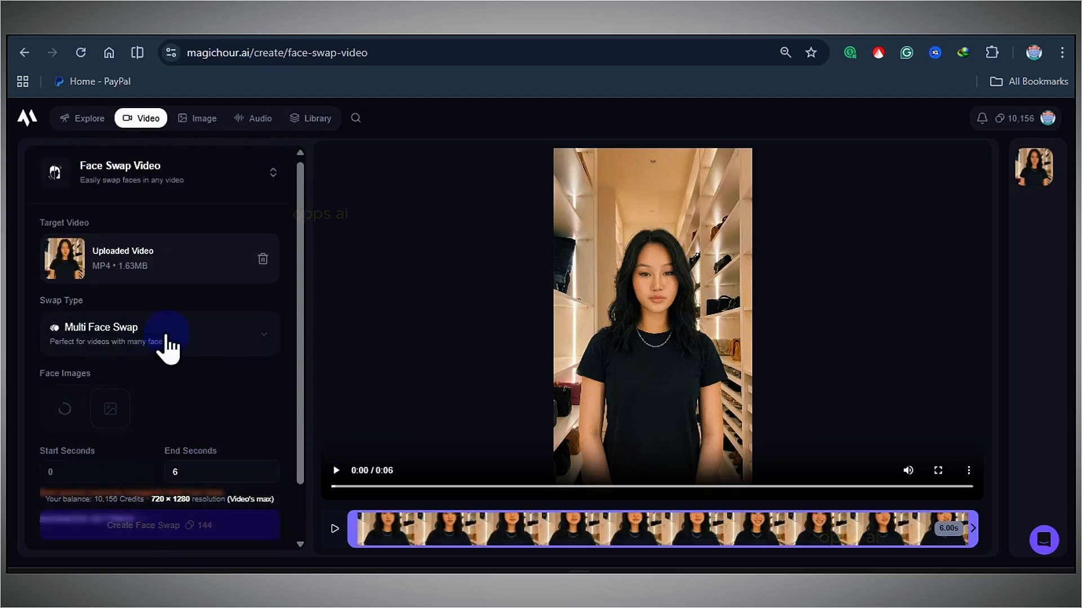
pyautogui.click(152, 350)
pyautogui.click(129, 377)
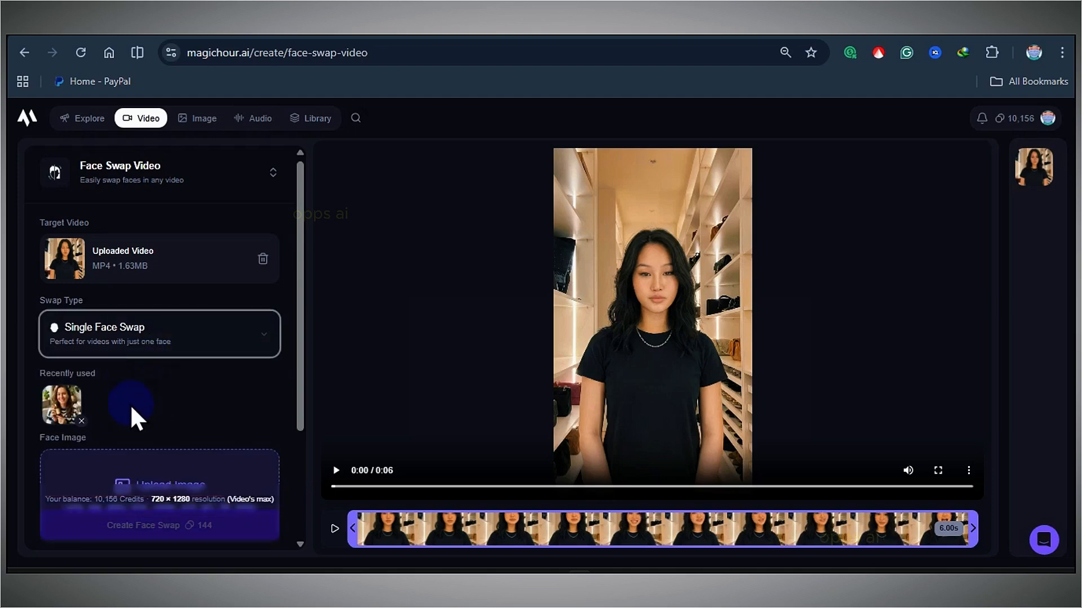
# Pick the recently used influencer photo as the face image and create the single face swap.
pyautogui.scroll(-1, 112, 406)
pyautogui.click(61, 325)
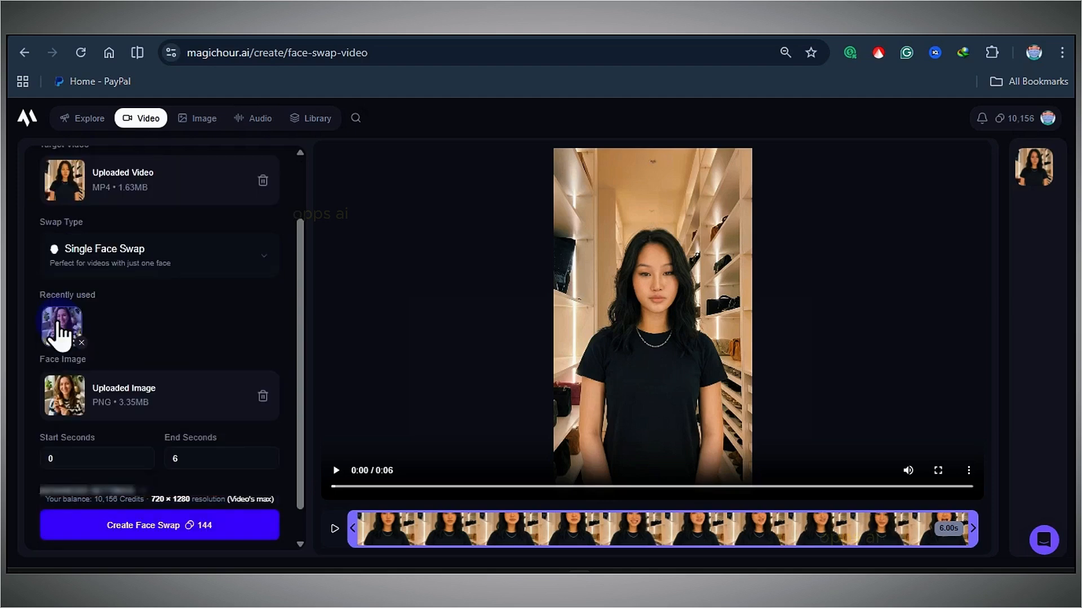
pyautogui.scroll(-1, 157, 338)
pyautogui.scroll(2, 158, 412)
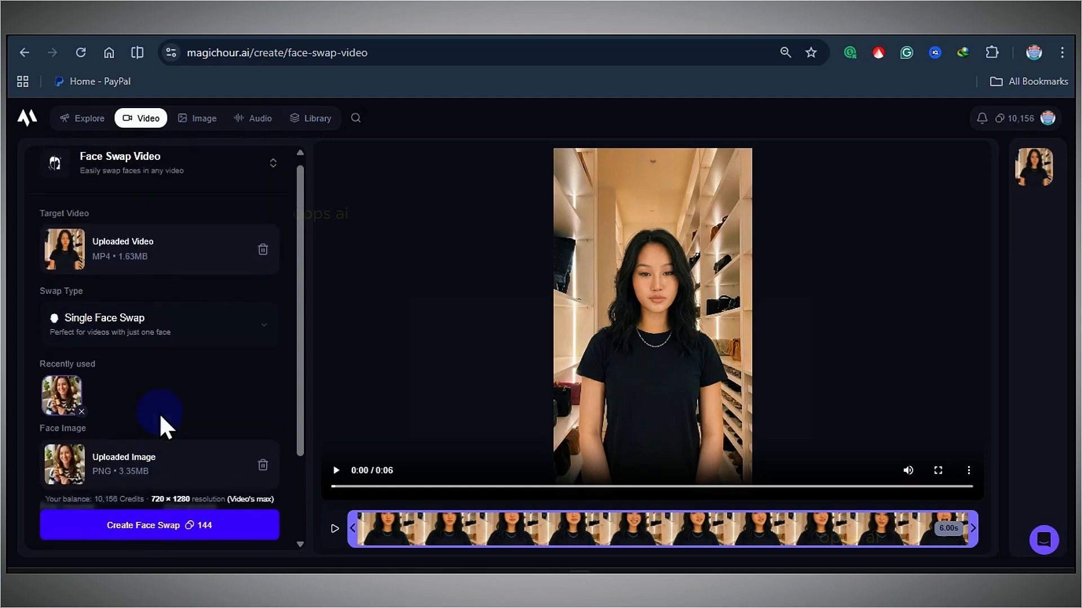
pyautogui.scroll(-2, 158, 413)
pyautogui.click(191, 523)
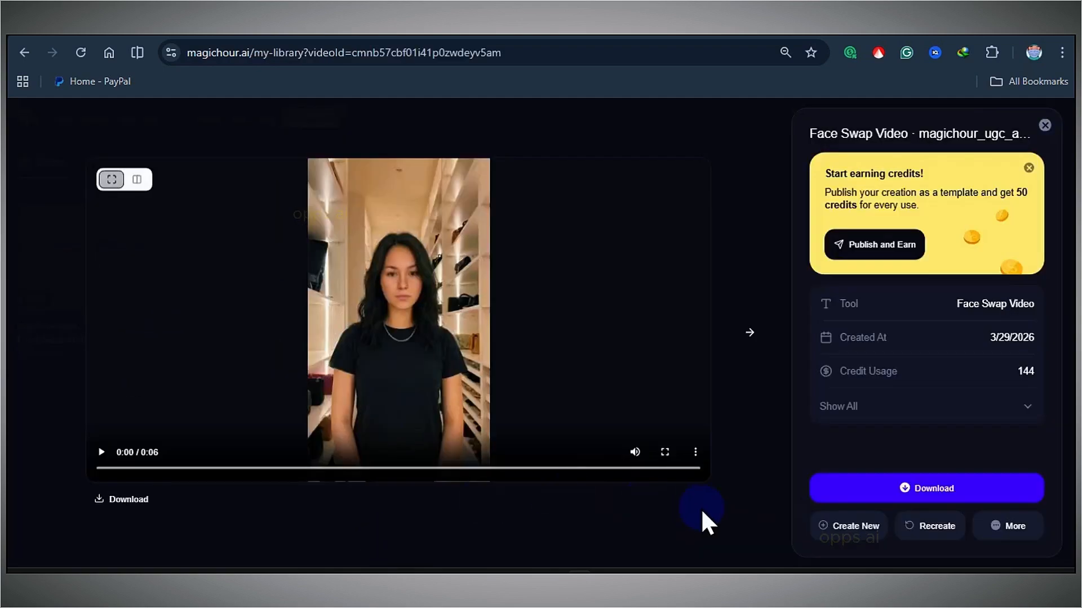
# Compare the original and face-swapped videos side by side, playing each in full screen.
pyautogui.click(668, 454)
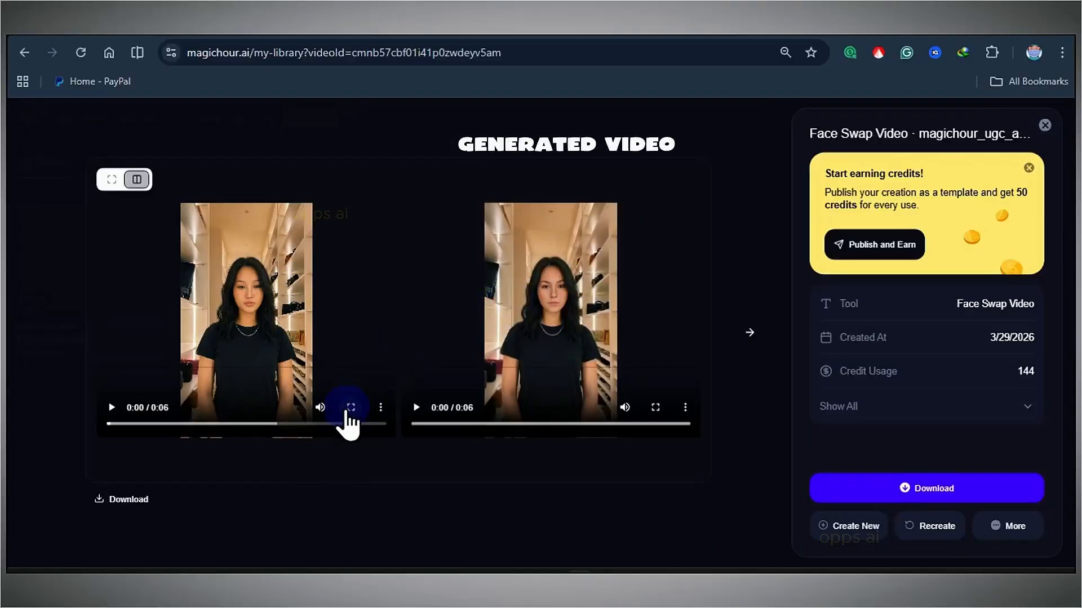
pyautogui.click(351, 407)
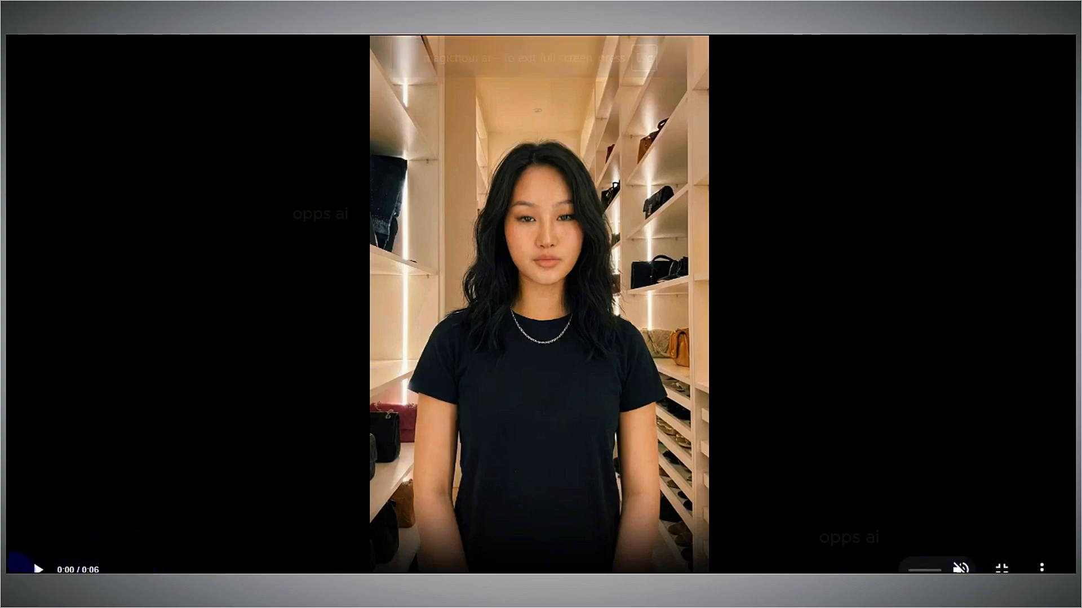
pyautogui.click(35, 568)
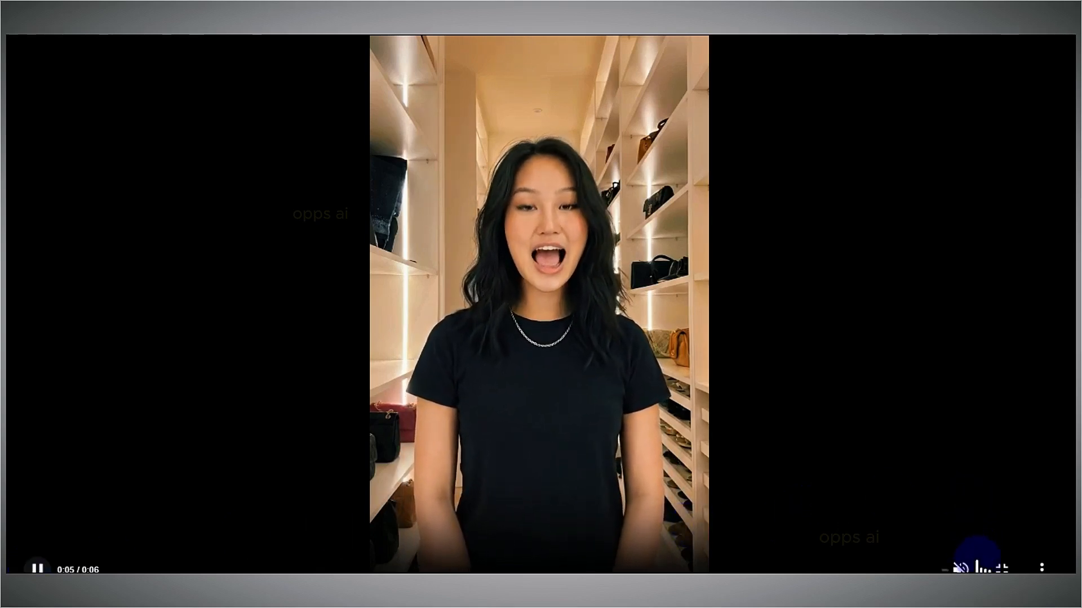
pyautogui.click(1002, 567)
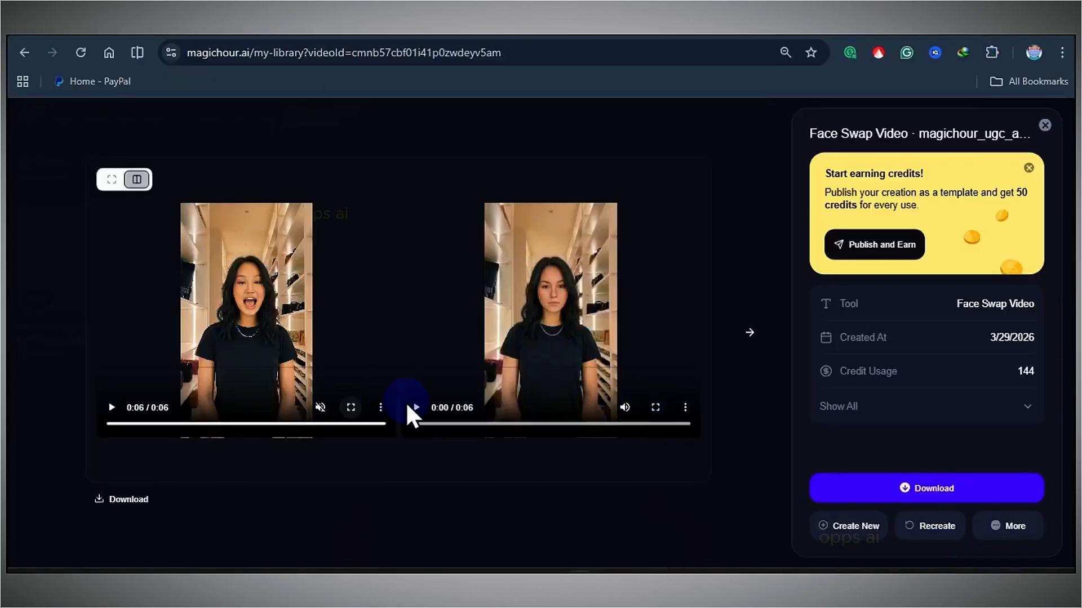
pyautogui.click(444, 410)
pyautogui.click(656, 407)
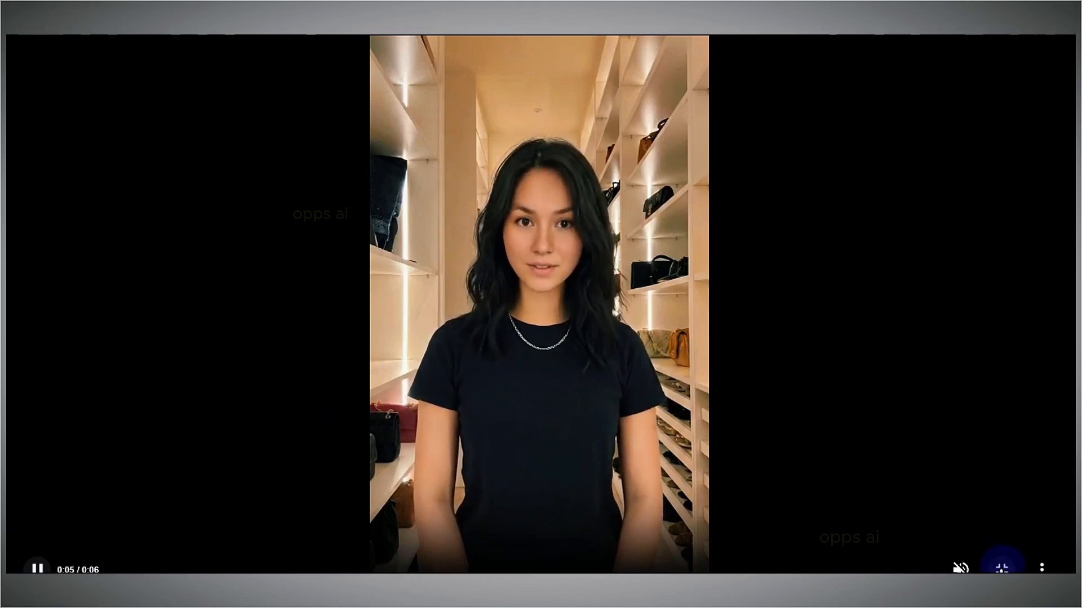
pyautogui.click(1002, 567)
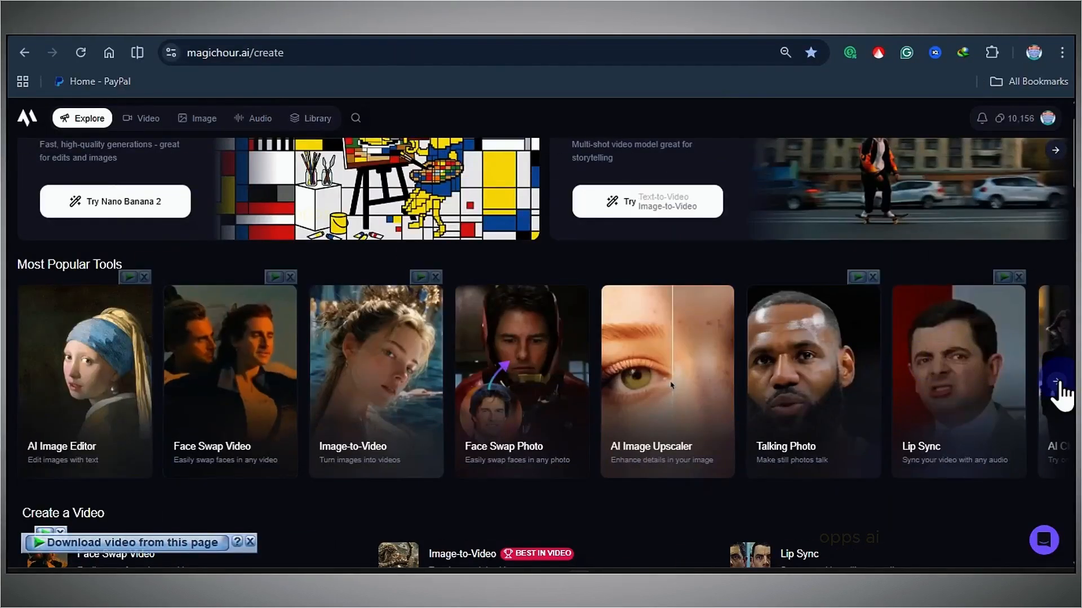
# Browse the popular tools carousel and face swap templates on the explore page.
pyautogui.click(1055, 381)
pyautogui.click(1059, 388)
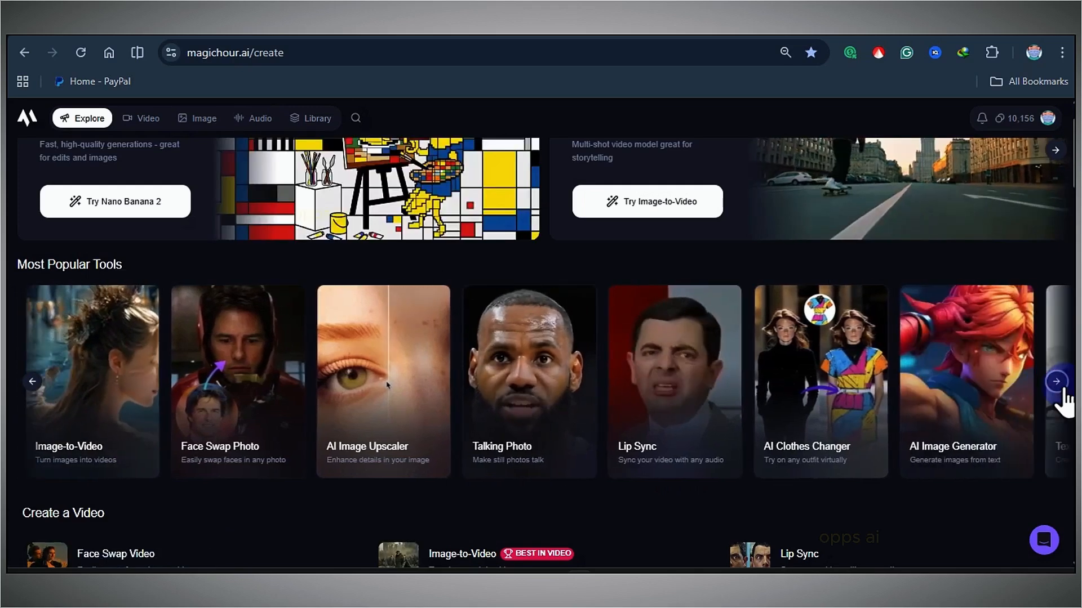
pyautogui.click(1057, 383)
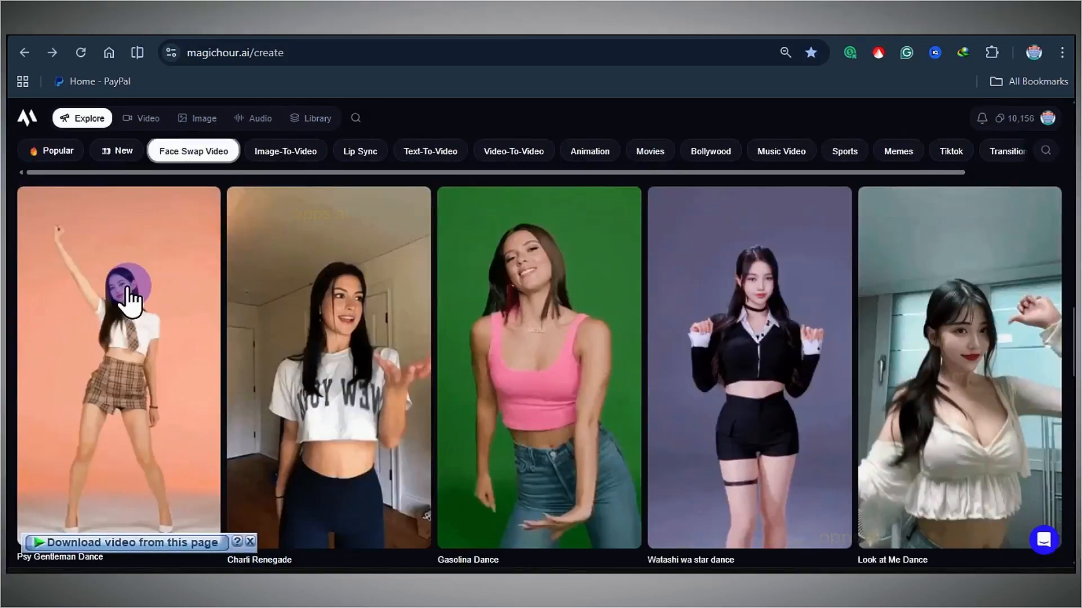
pyautogui.scroll(2, 201, 314)
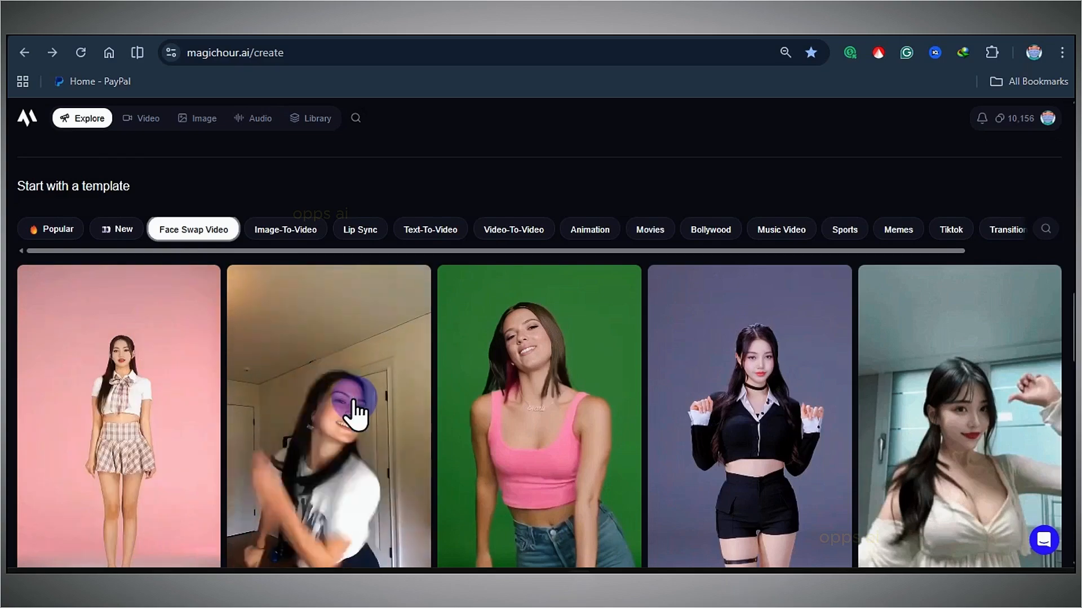
pyautogui.scroll(-6, 358, 415)
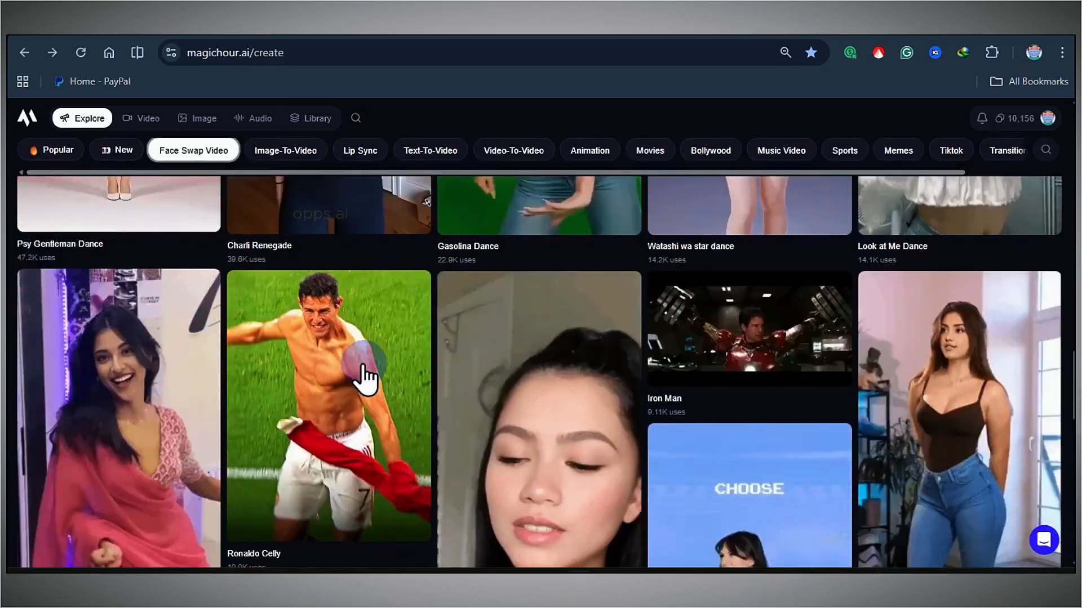
# Browse more face swap video templates on the explore page.
pyautogui.scroll(-3, 574, 352)
pyautogui.scroll(3, 574, 352)
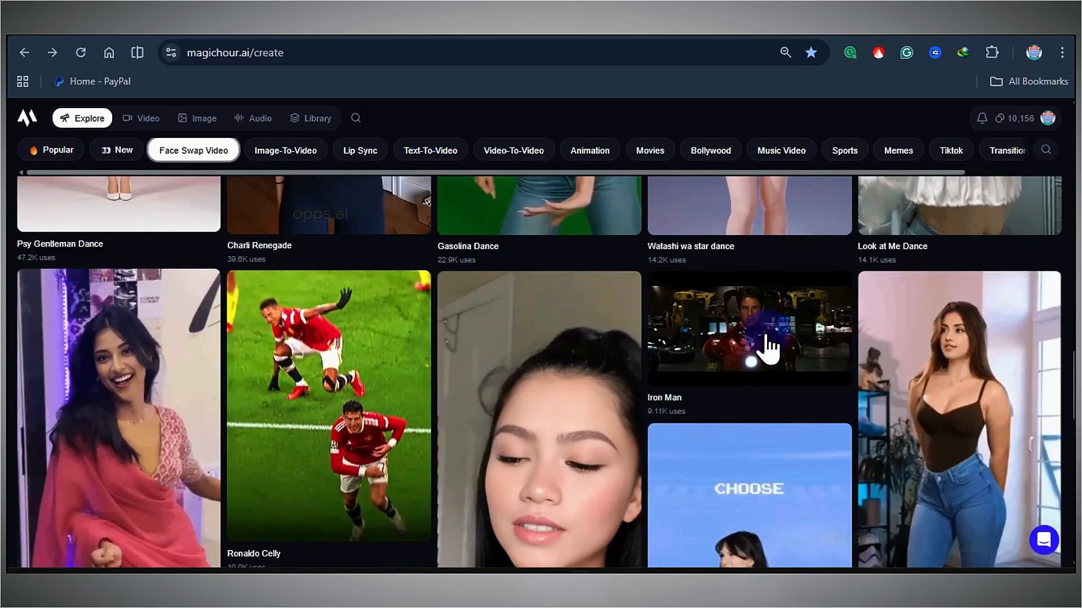
pyautogui.scroll(-7, 575, 357)
pyautogui.scroll(7, 556, 350)
pyautogui.scroll(-7, 339, 369)
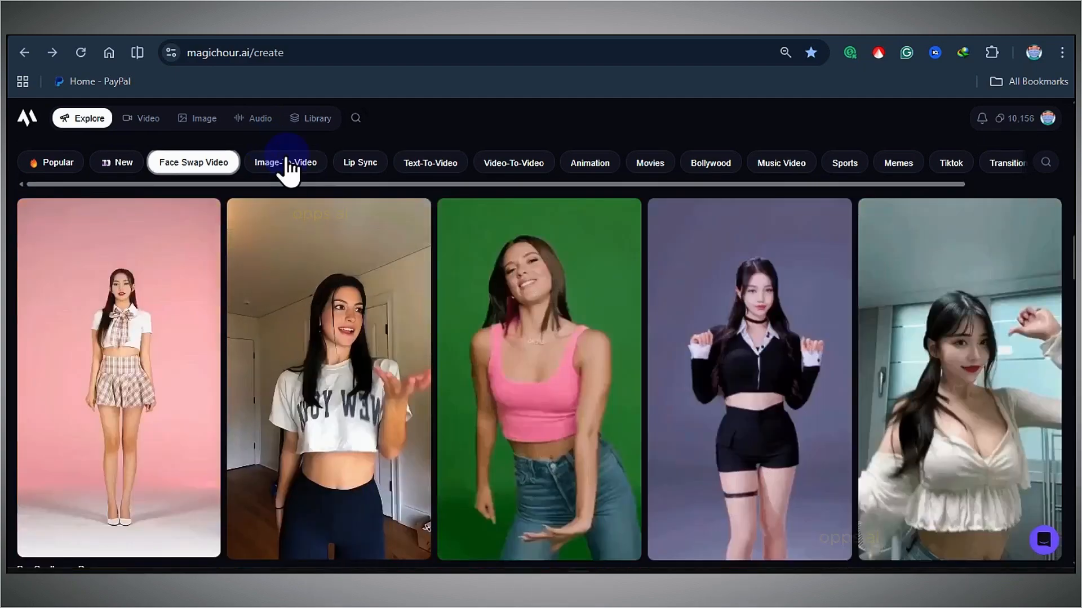
# Open the Lip Sync template category and preview several templates, starting with Trump Giving An Interview.
pyautogui.click(360, 162)
pyautogui.scroll(3, 170, 304)
pyautogui.click(141, 426)
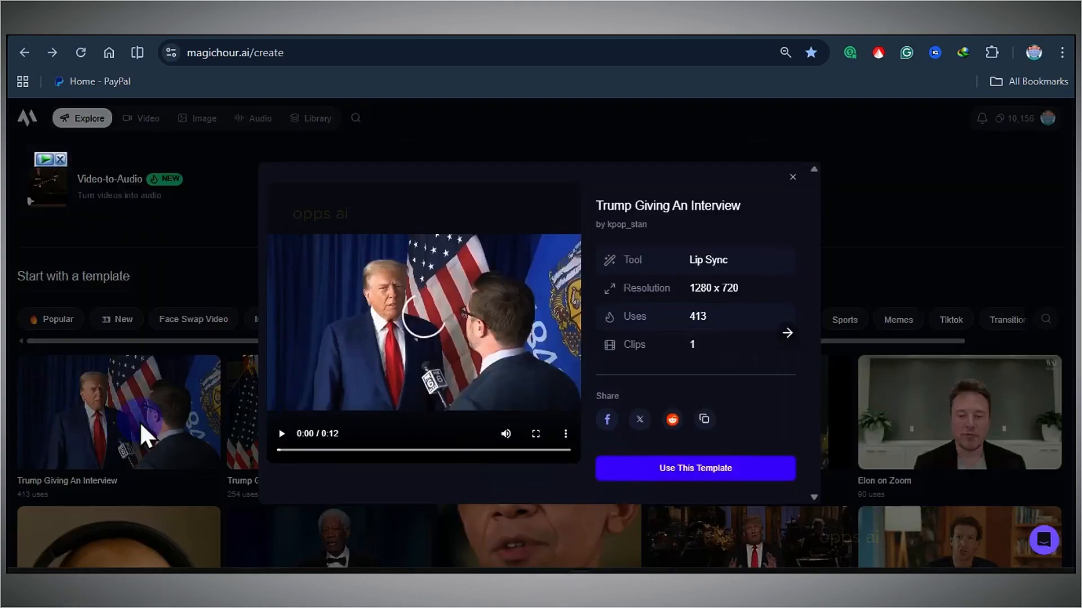
pyautogui.click(788, 333)
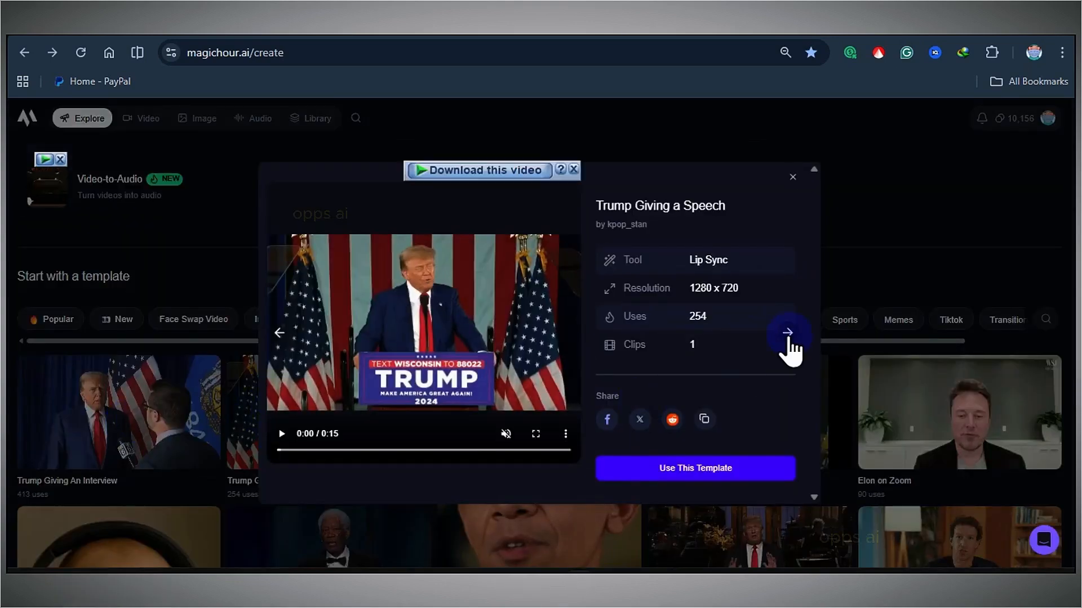
pyautogui.click(788, 333)
pyautogui.click(787, 333)
pyautogui.click(791, 179)
pyautogui.scroll(-11, 614, 394)
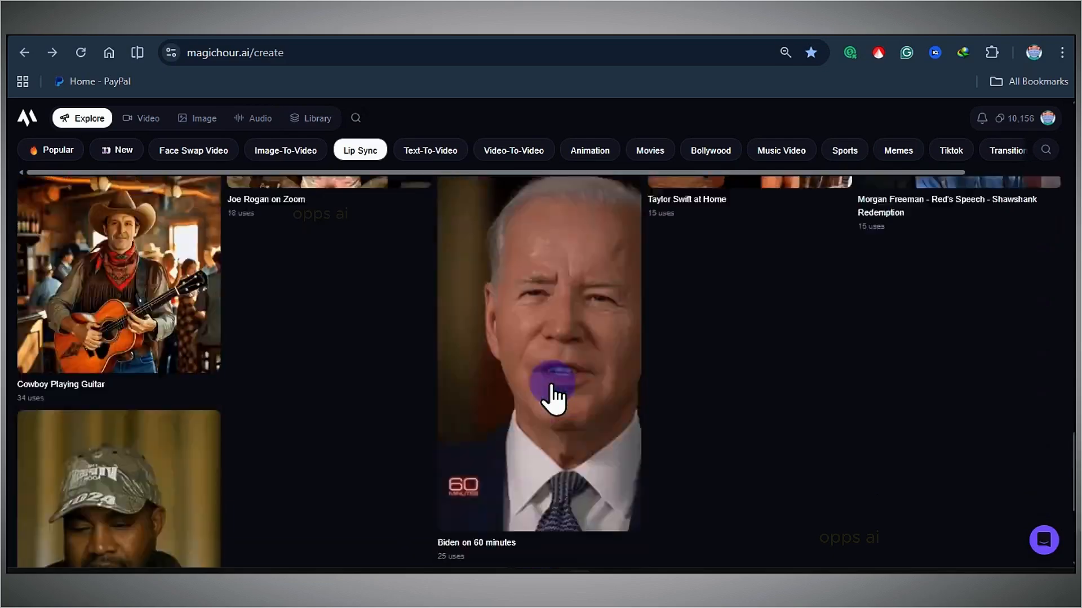
pyautogui.scroll(7, 551, 394)
# Browse the Text-To-Video and Animation template categories.
pyautogui.click(434, 151)
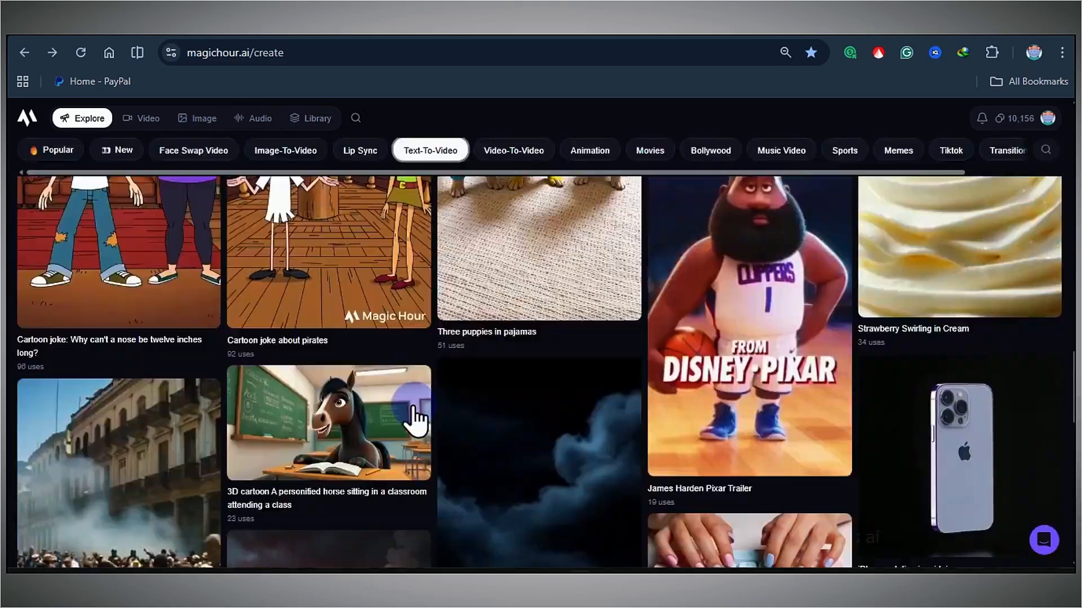
pyautogui.scroll(-5, 413, 418)
pyautogui.click(504, 151)
pyautogui.scroll(-10, 344, 293)
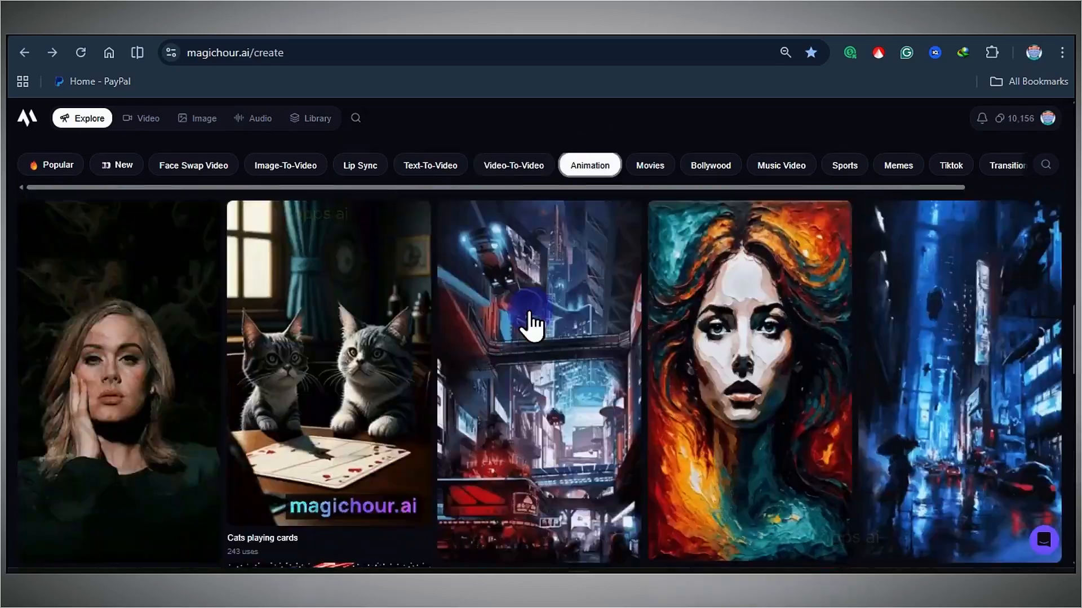
pyautogui.scroll(-5, 350, 331)
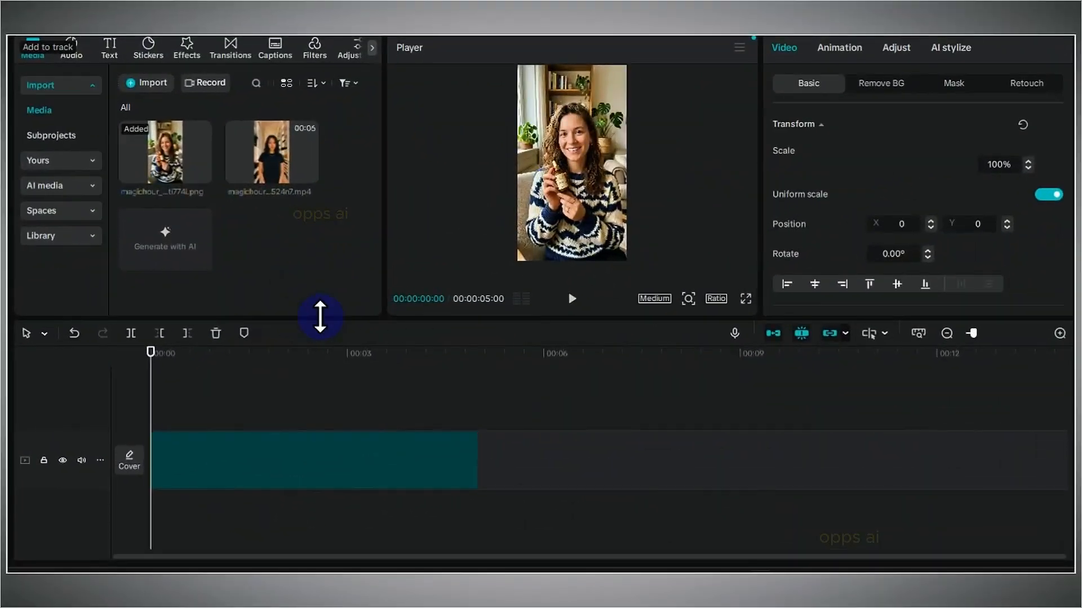
# Add the face-swapped UGC ad video to the timeline after the first clip.
pyautogui.click(184, 394)
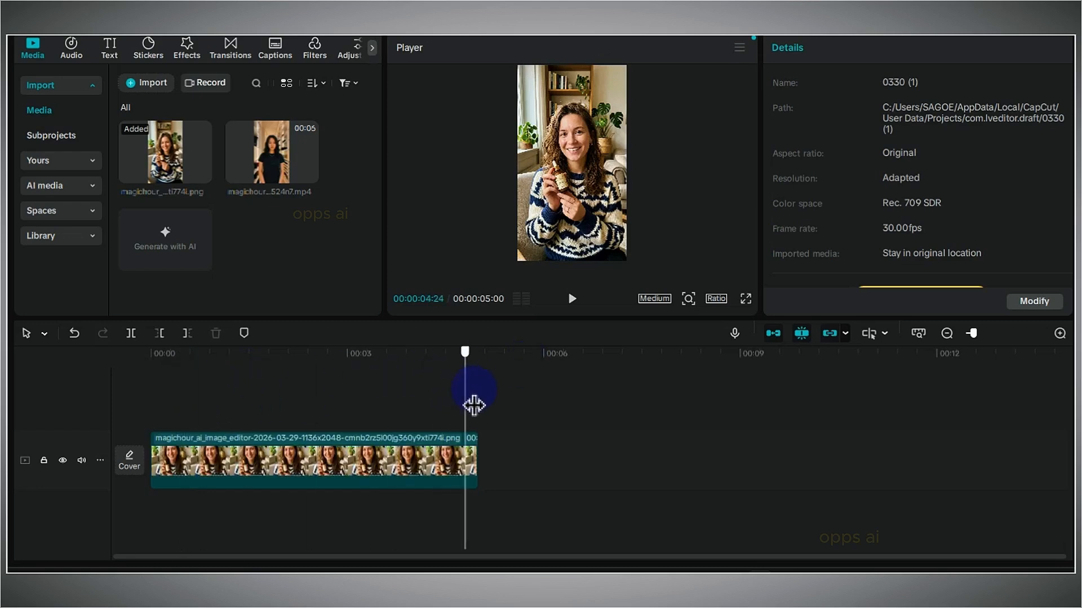
pyautogui.click(317, 181)
pyautogui.click(437, 408)
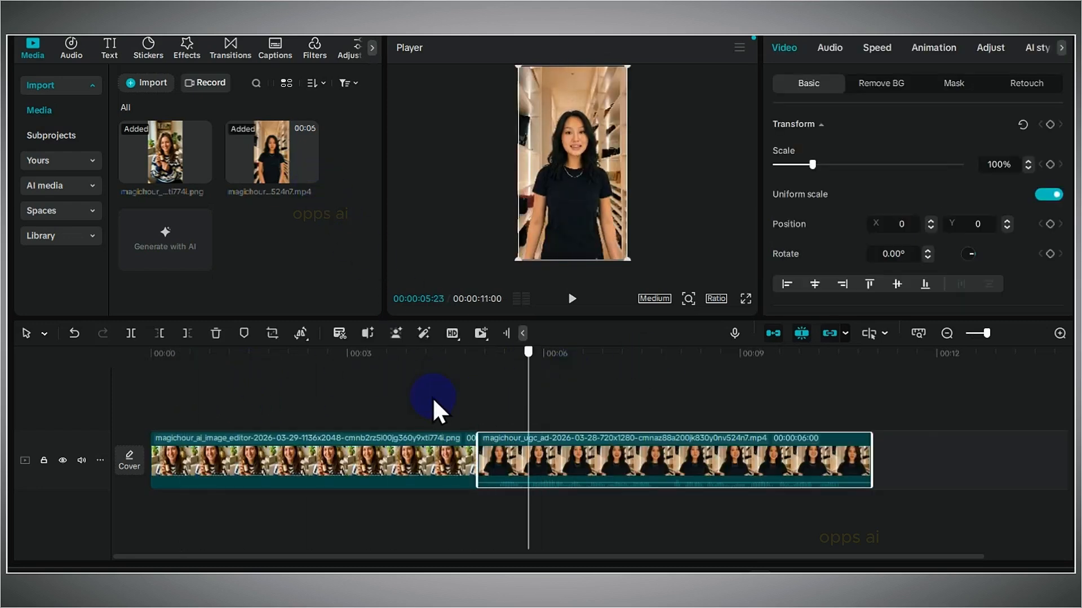
# Generate auto captions for the timeline in English.
pyautogui.click(276, 48)
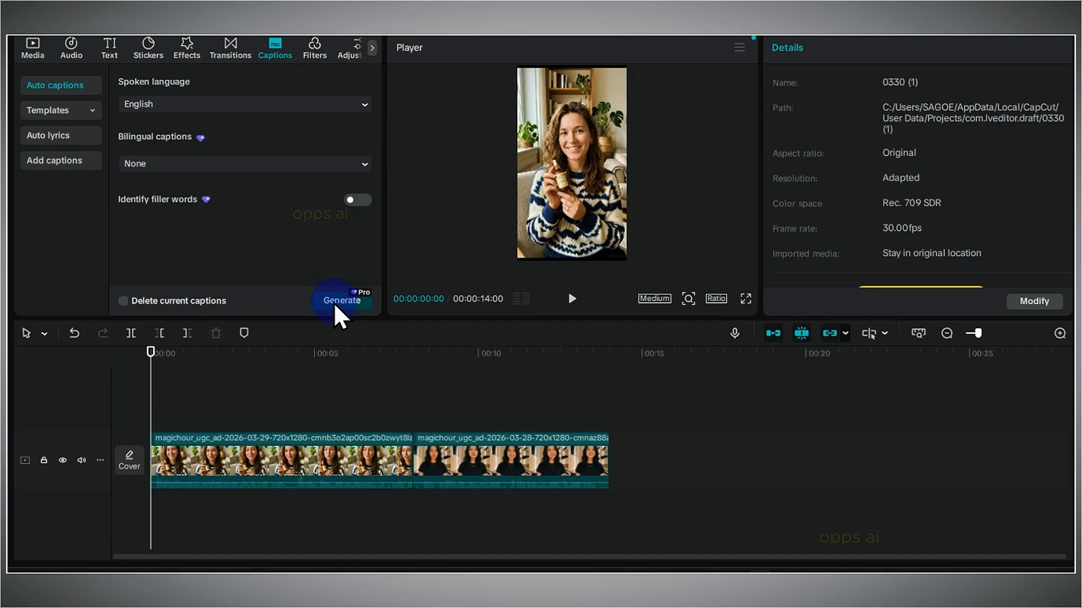
pyautogui.click(338, 301)
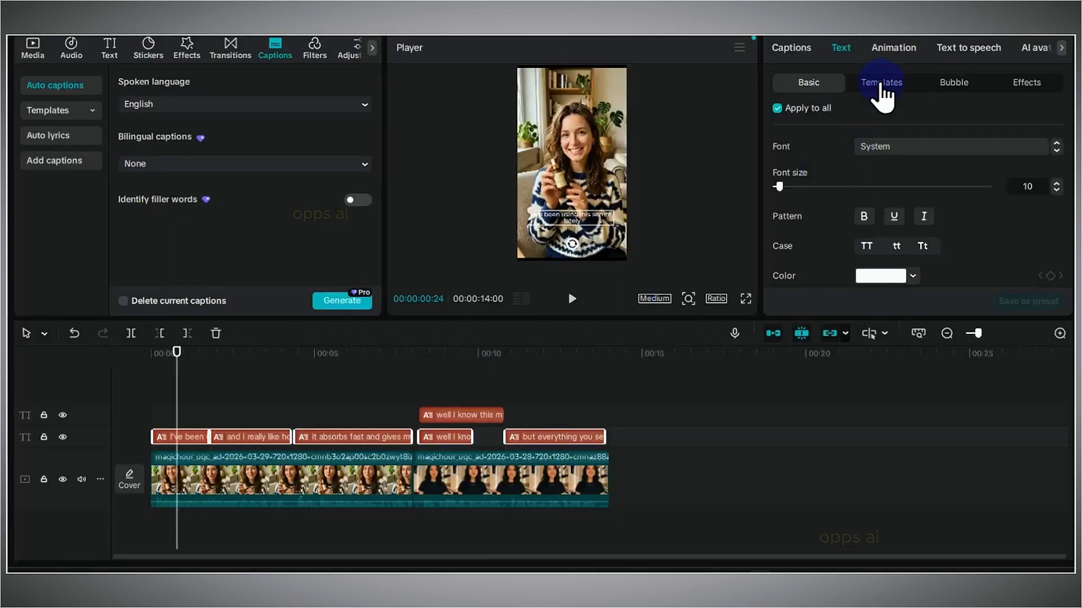
# Style the captions with a text template, check its basic font settings, and preview the captioned video.
pyautogui.click(881, 82)
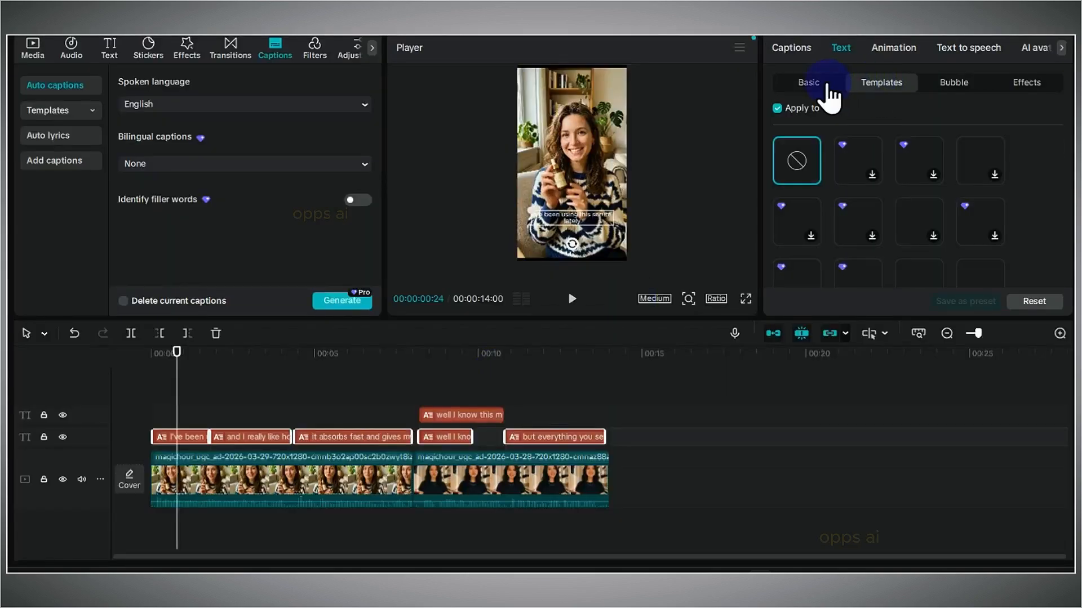
pyautogui.scroll(-5, 901, 221)
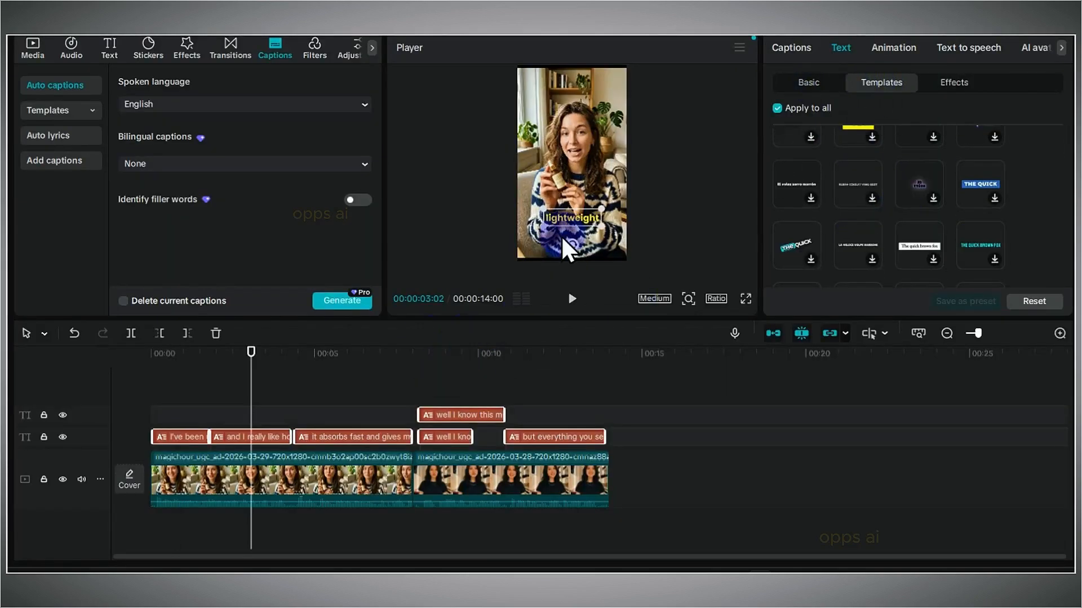
pyautogui.click(810, 85)
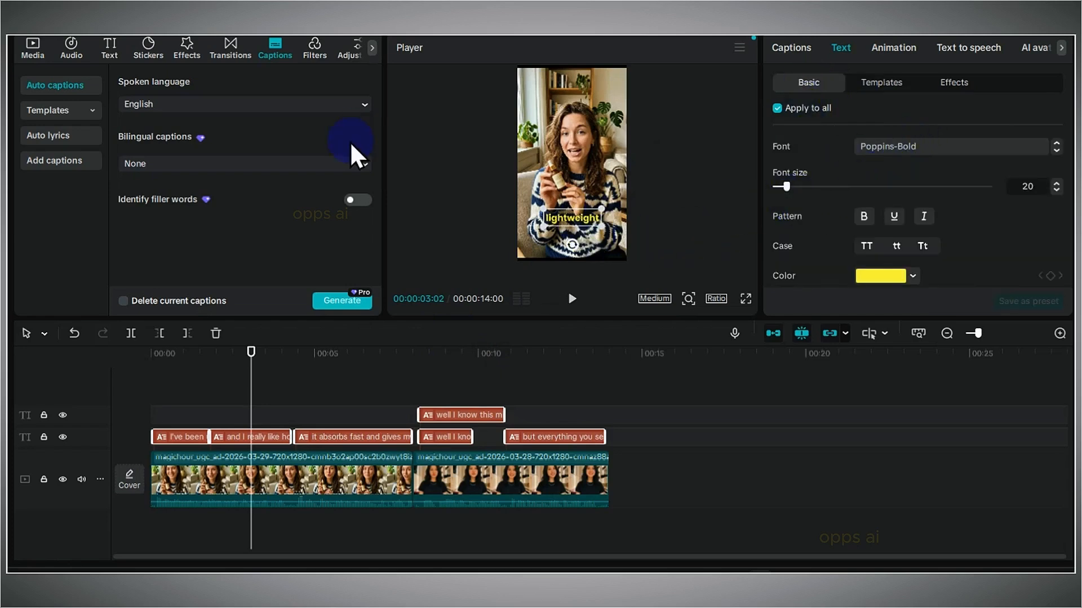
pyautogui.moveTo(441, 356)
pyautogui.mouseDown()
pyautogui.moveTo(474, 370)
pyautogui.moveTo(434, 367)
pyautogui.mouseUp()
pyautogui.click(570, 299)
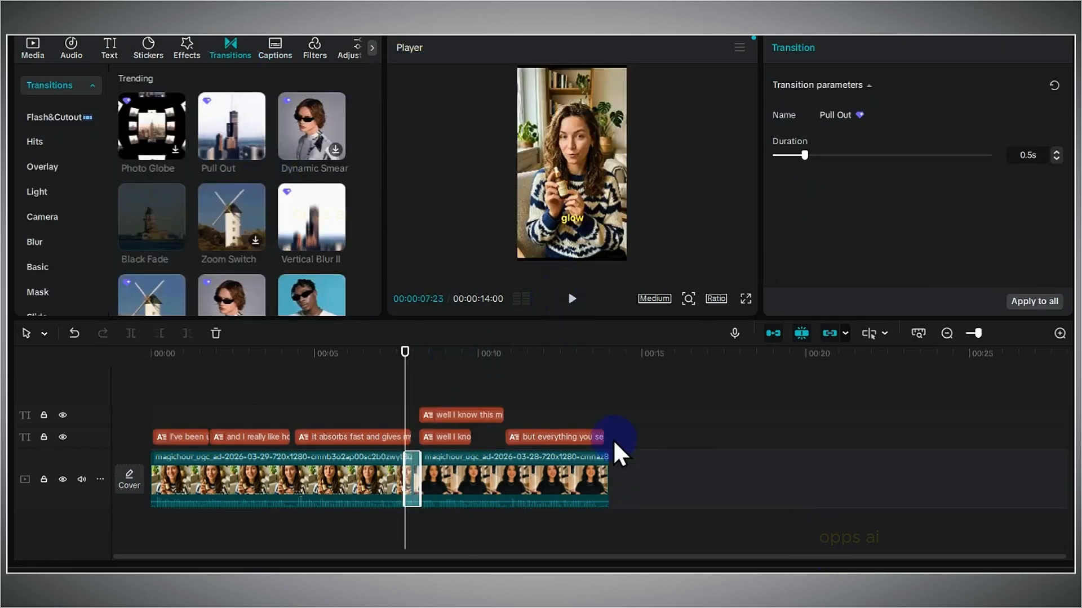
# Add the 4K filter from the Life filter category over the clips on the timeline.
pyautogui.click(316, 49)
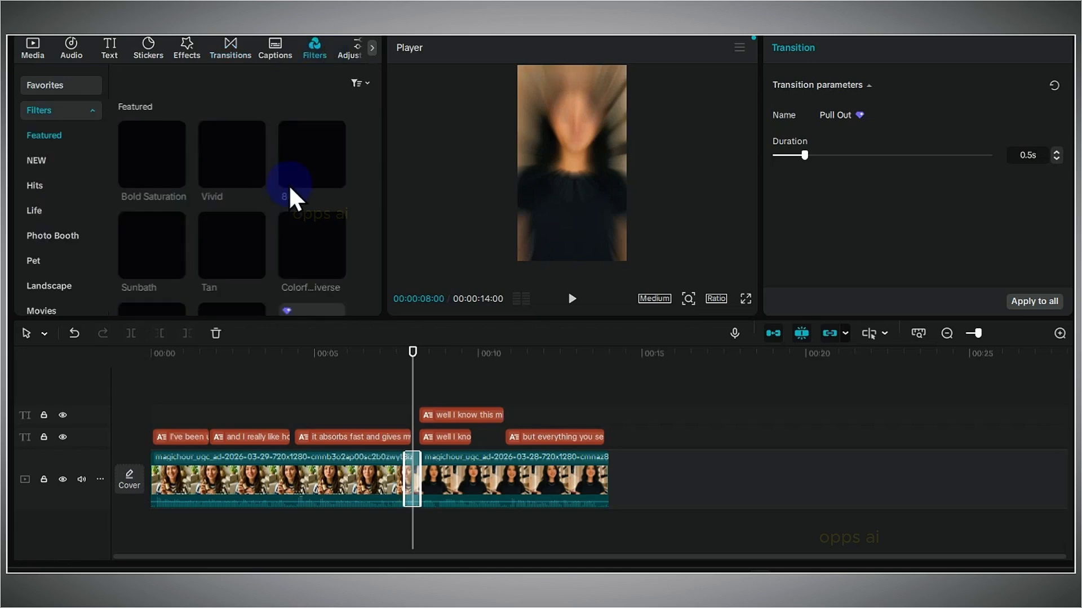
pyautogui.click(35, 211)
pyautogui.moveTo(159, 168); pyautogui.dragTo(155, 401)
pyautogui.moveTo(241, 409)
pyautogui.mouseDown()
pyautogui.moveTo(375, 410)
pyautogui.moveTo(224, 412)
pyautogui.mouseUp()
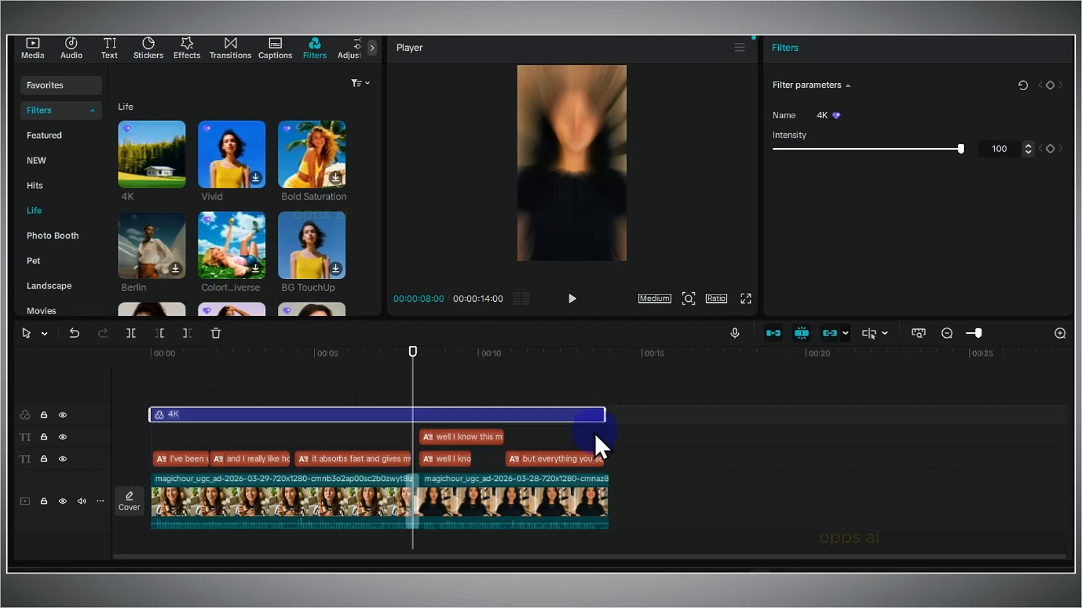
pyautogui.moveTo(596, 437); pyautogui.dragTo(179, 363)
# Delete the selected clip from the timeline.
pyautogui.rightClick(345, 499)
pyautogui.press('Delete')
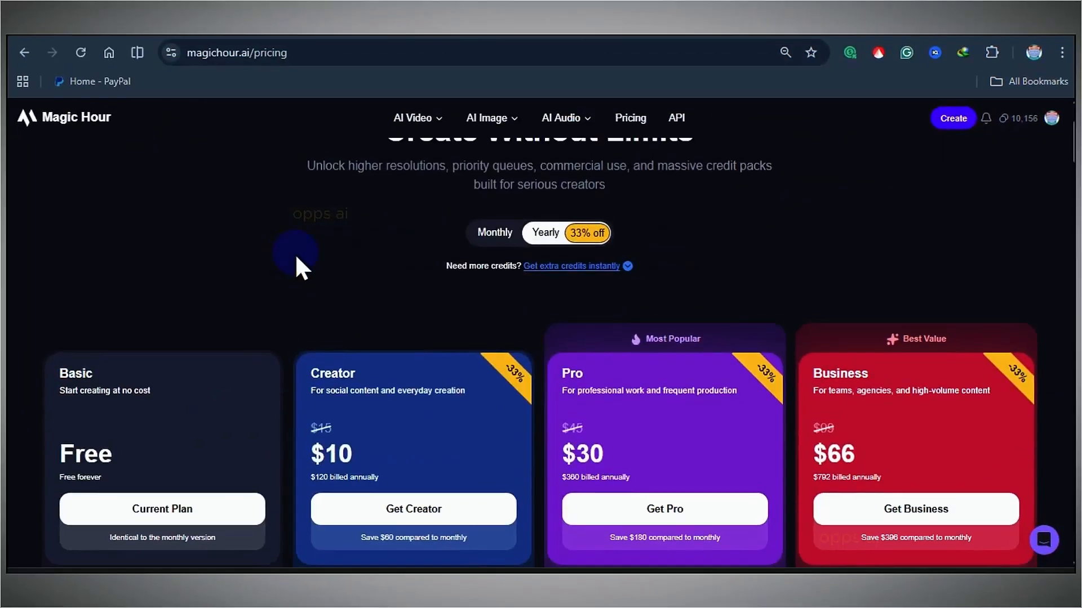
# Review the Magic Hour pricing plans and plan comparison, switching the billing view to Monthly.
pyautogui.scroll(3, 297, 254)
pyautogui.scroll(-6, 294, 246)
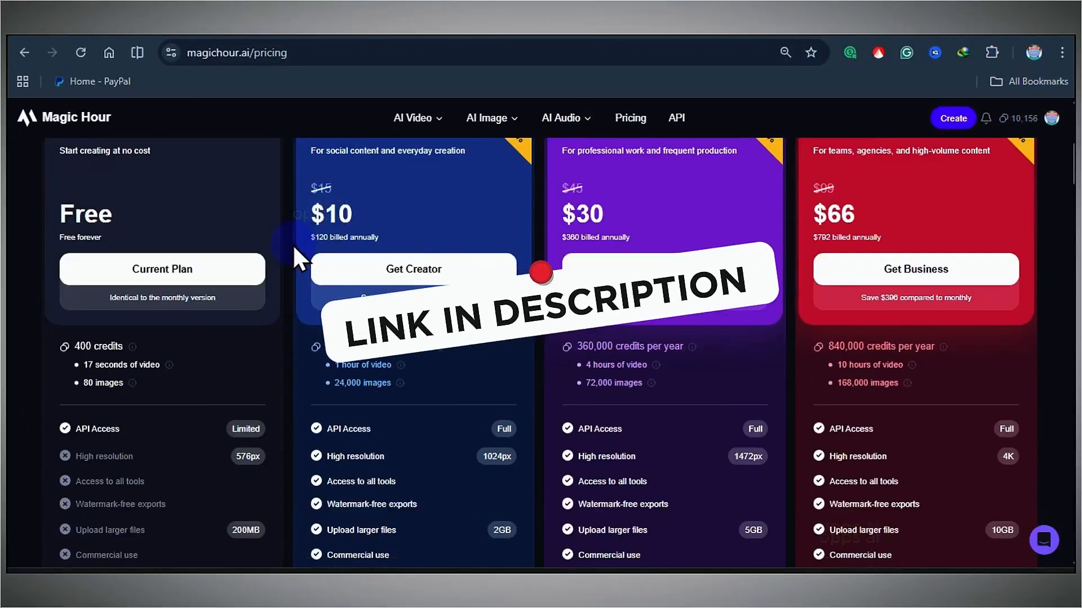
pyautogui.scroll(-12, 1047, 316)
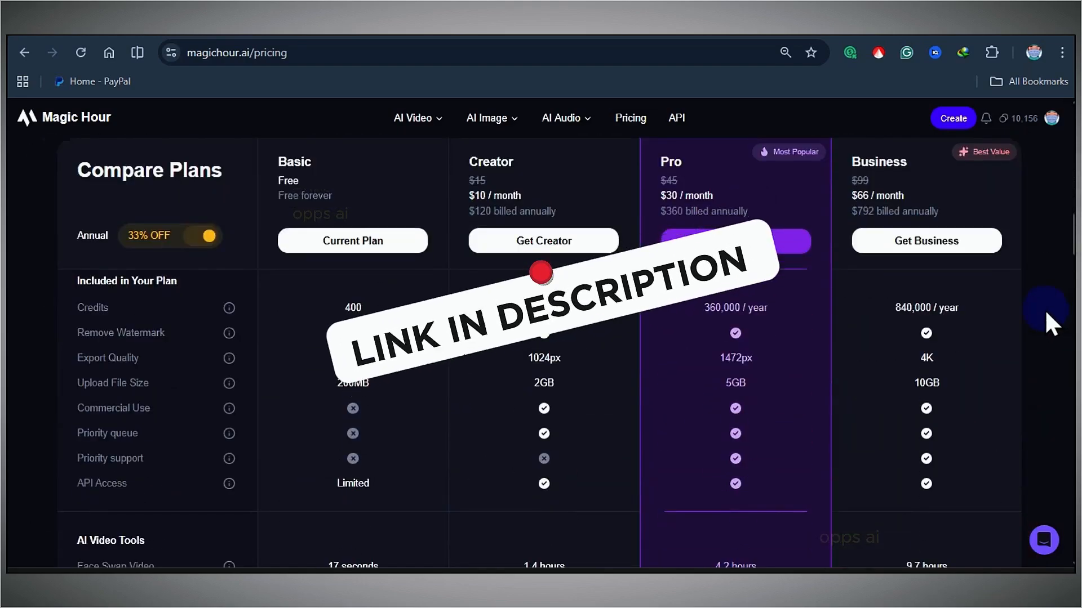
pyautogui.scroll(-5, 1045, 309)
pyautogui.scroll(9, 1044, 309)
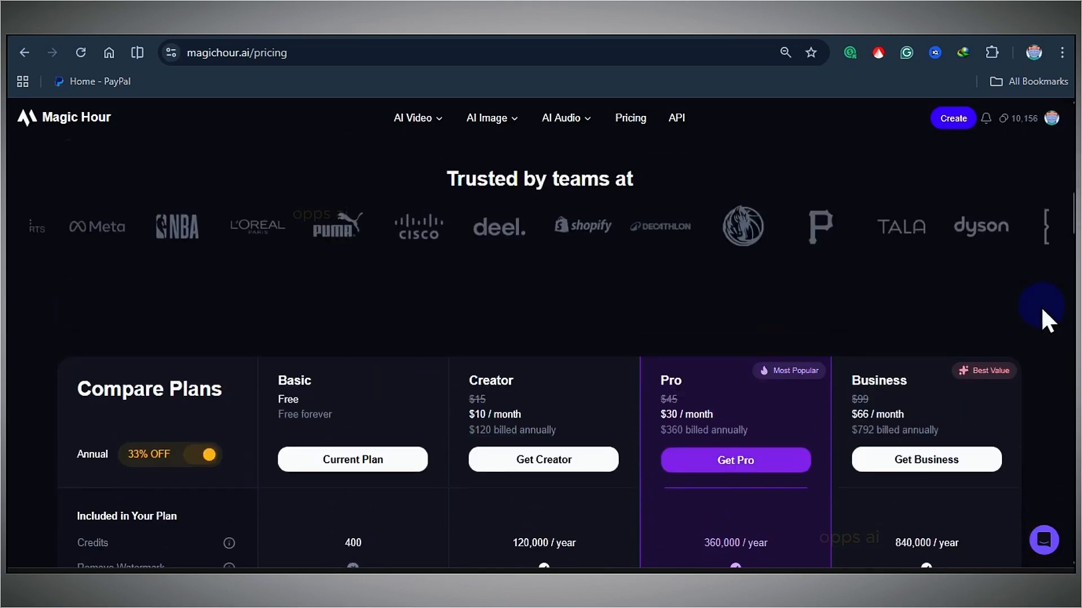
pyautogui.scroll(8, 1040, 306)
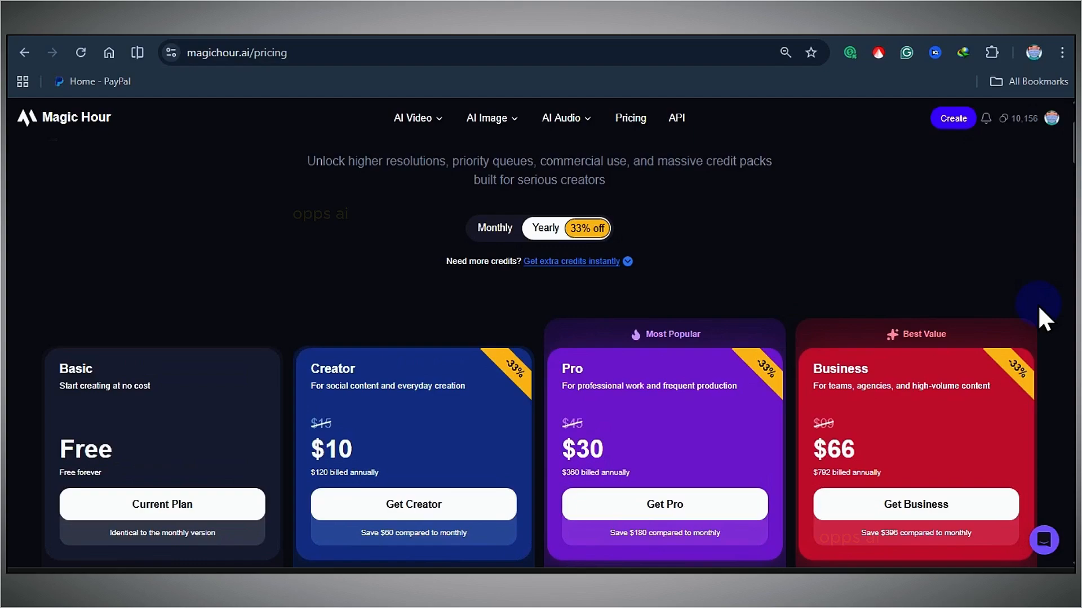
pyautogui.scroll(3, 1040, 307)
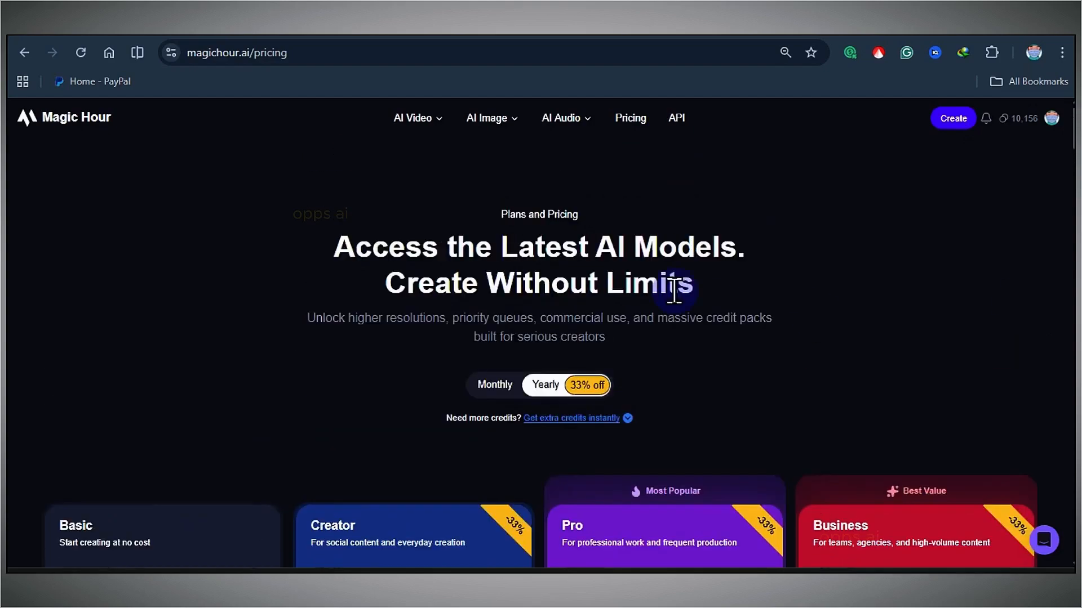
pyautogui.click(492, 385)
pyautogui.scroll(-6, 569, 304)
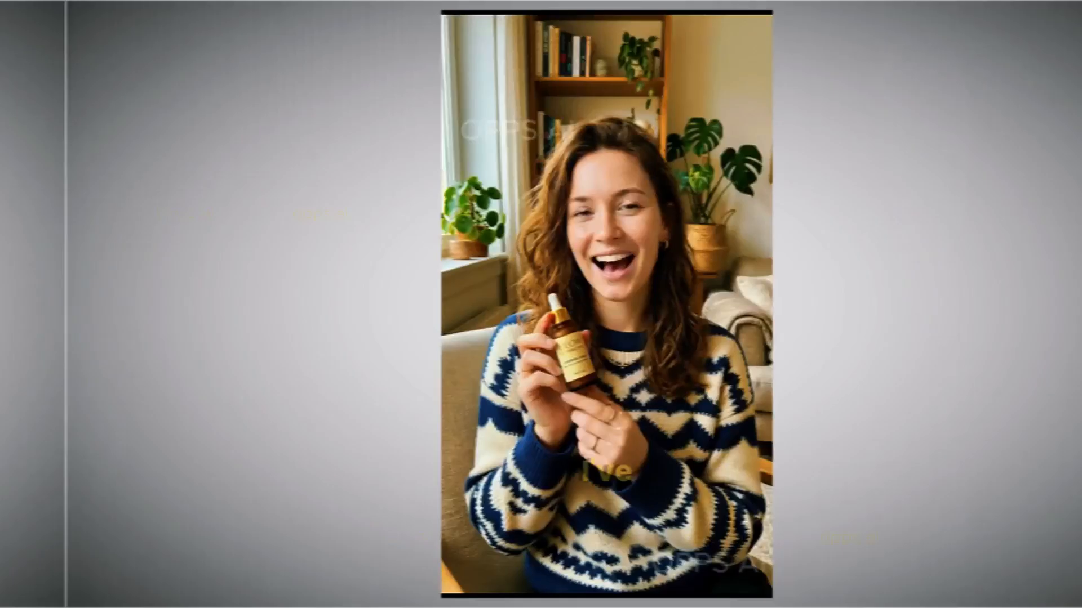